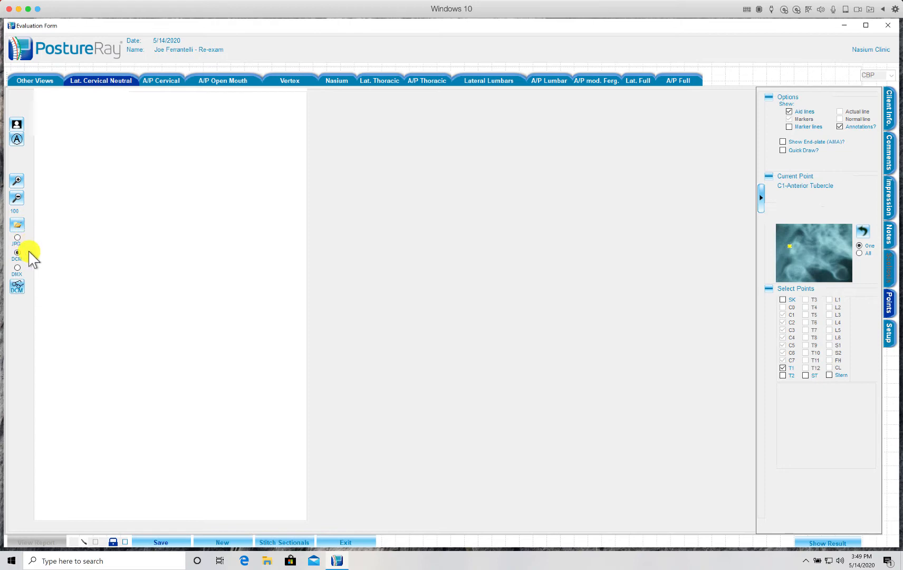
# Open all twelve DICOM files, IM-0001-1001 through IM-0012-1012, from the last patient folder in "xrays to load".
pyautogui.click(17, 227)
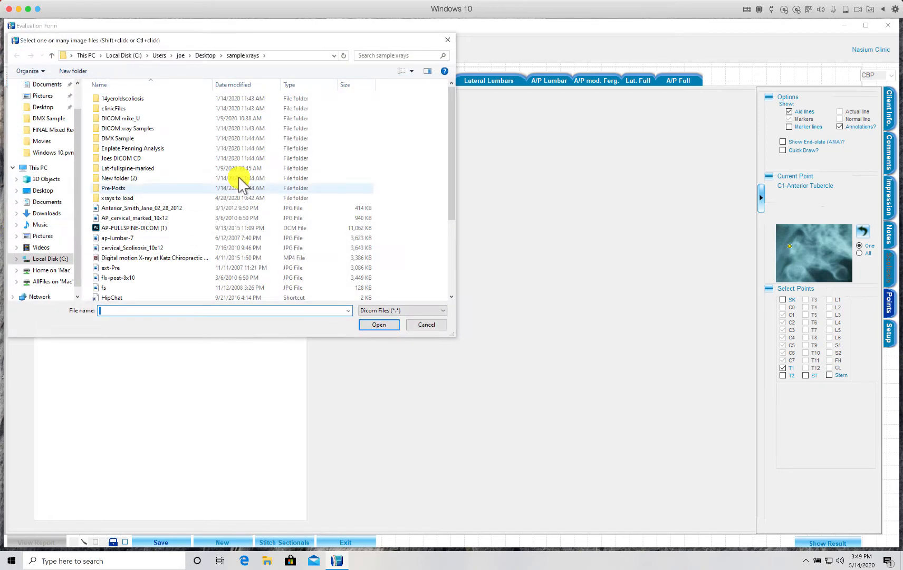
pyautogui.doubleClick(113, 198)
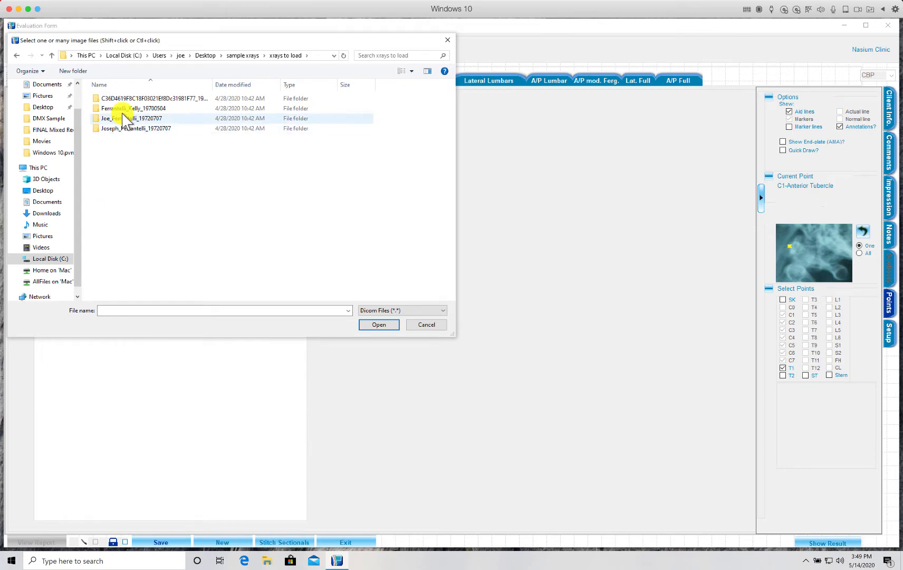
pyautogui.doubleClick(125, 118)
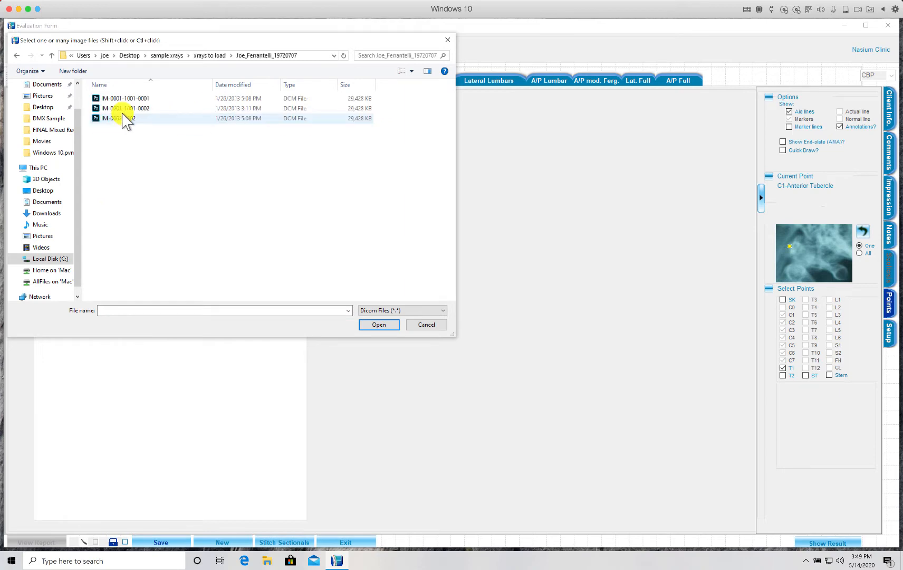
pyautogui.click(221, 56)
pyautogui.doubleClick(160, 130)
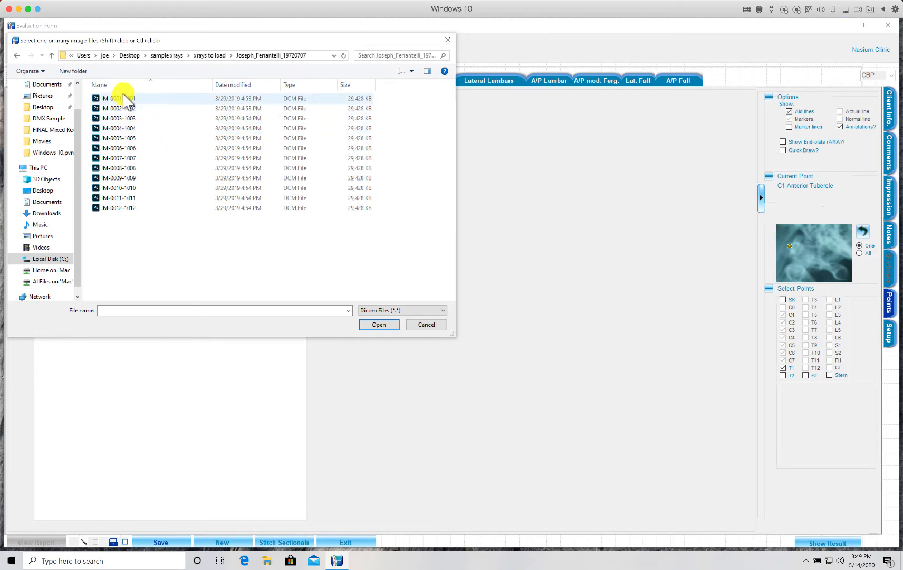
pyautogui.click(121, 98)
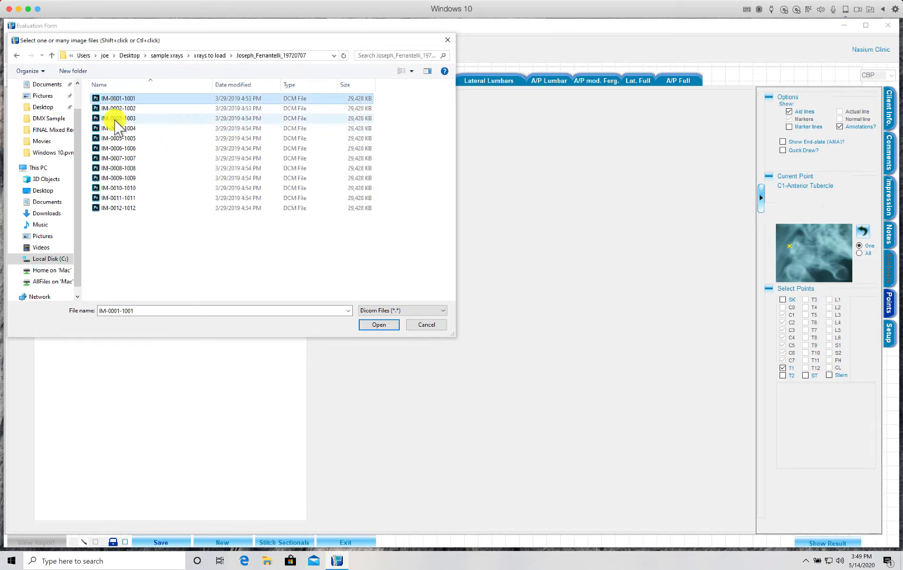
pyautogui.keyDown('shift'); pyautogui.click(121, 208); pyautogui.keyUp('shift')
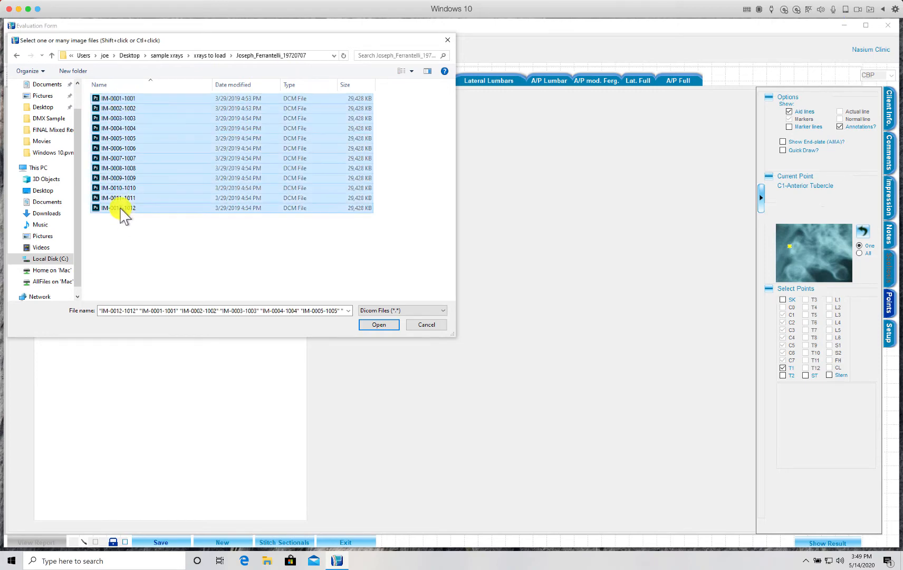
pyautogui.click(375, 325)
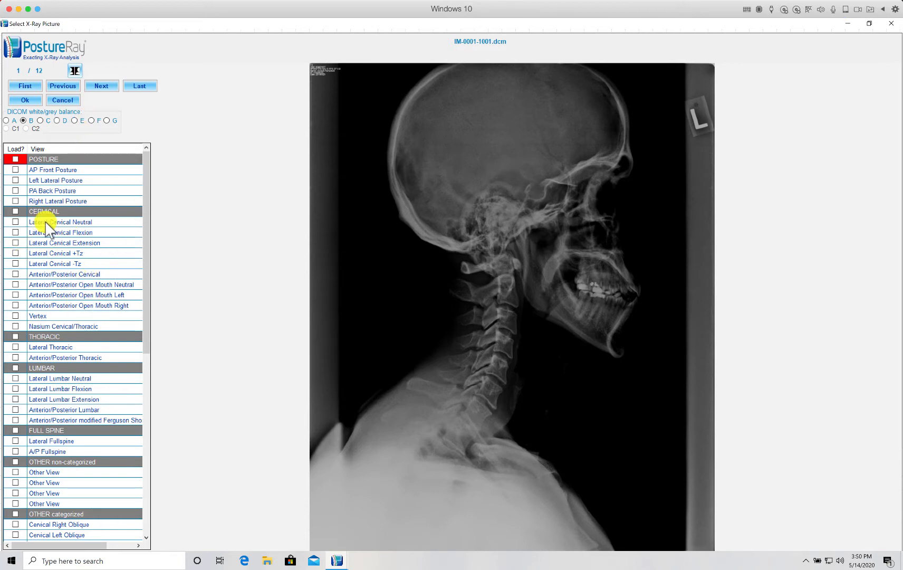
# Assign IM-0001-1001.dcm to Lateral Cervical Neutral and compare white/grey balances C through G before returning to B.
pyautogui.click(15, 222)
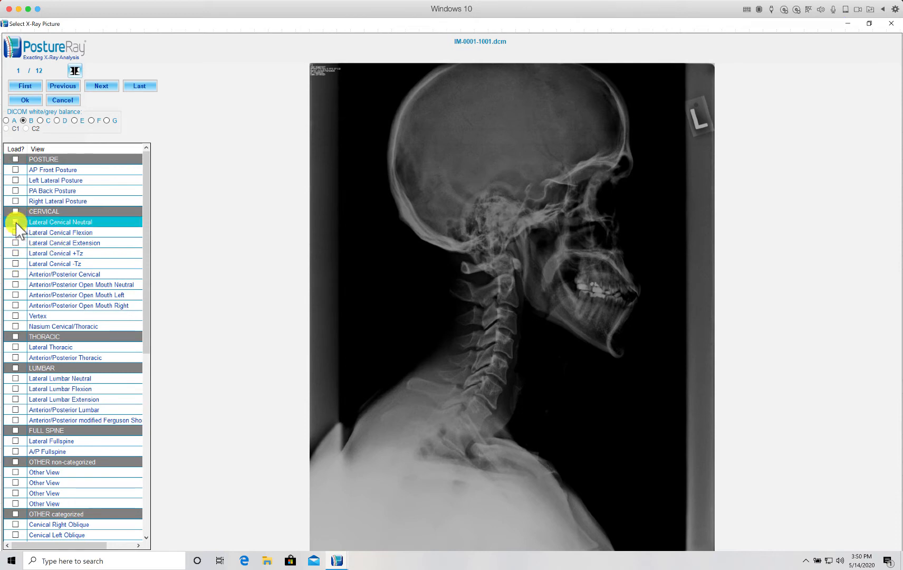
pyautogui.click(41, 120)
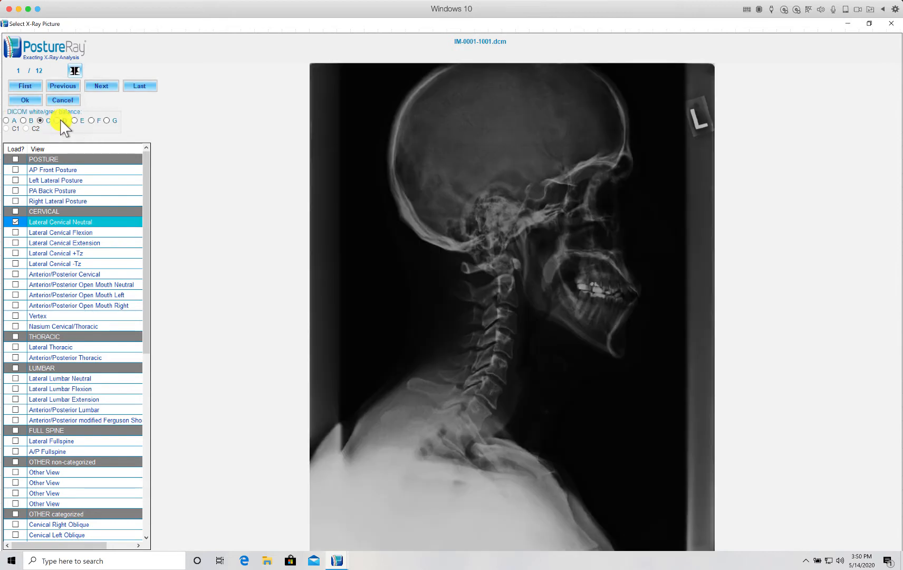
pyautogui.click(61, 121)
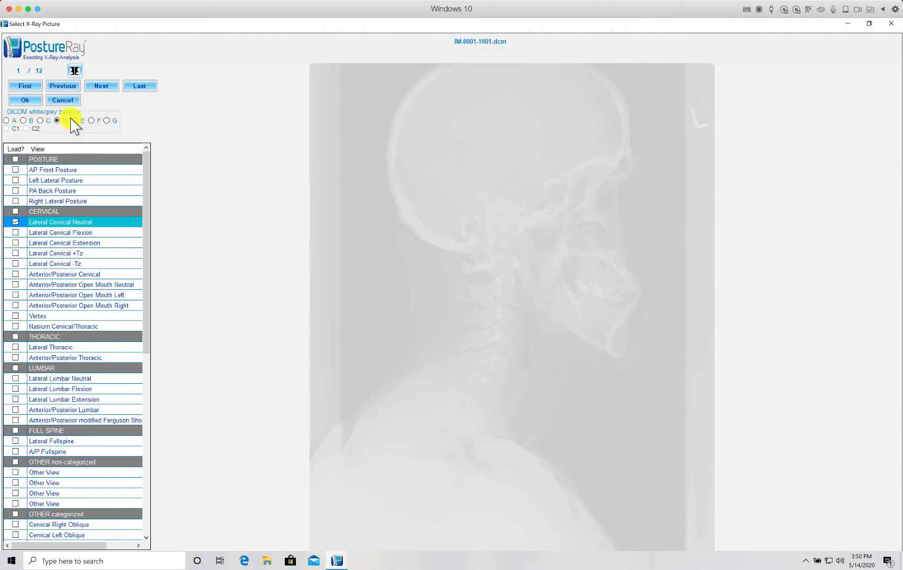
pyautogui.click(75, 121)
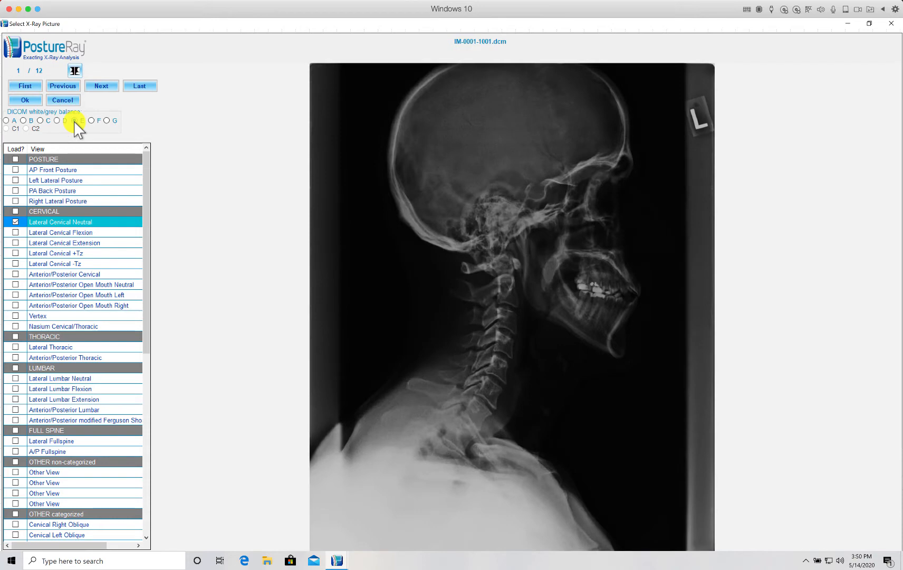
pyautogui.click(91, 120)
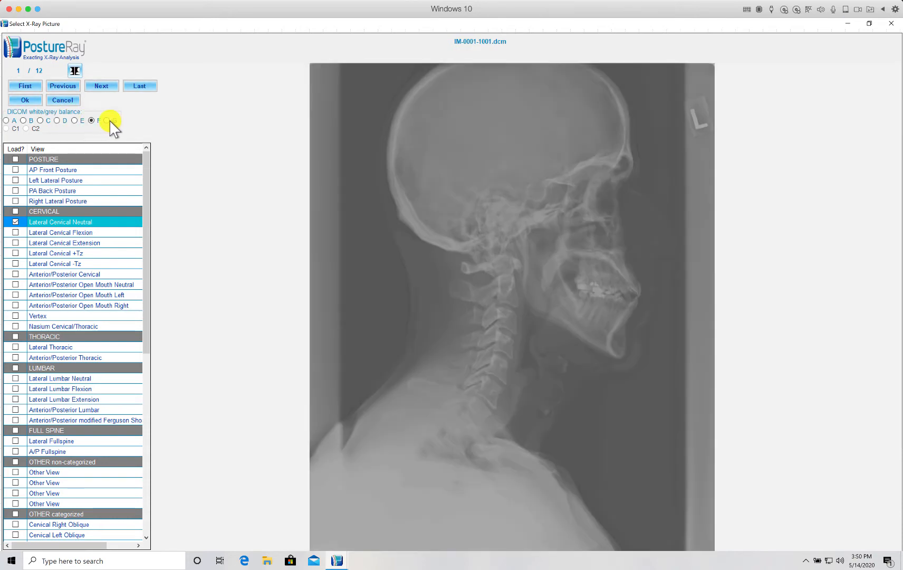
pyautogui.click(110, 120)
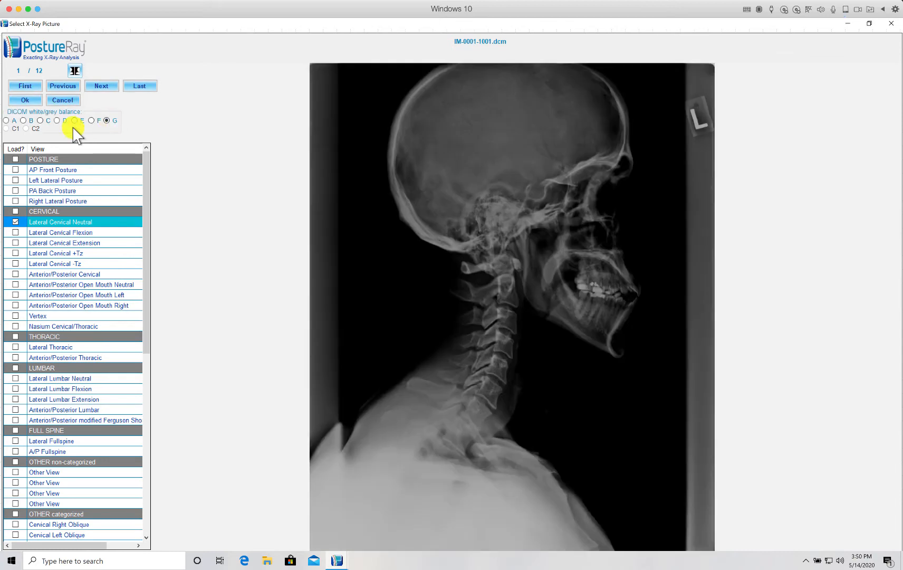
pyautogui.click(22, 120)
# Advance through the imported X-rays to the fifth image, IM-0005-1005.dcm.
pyautogui.click(98, 86)
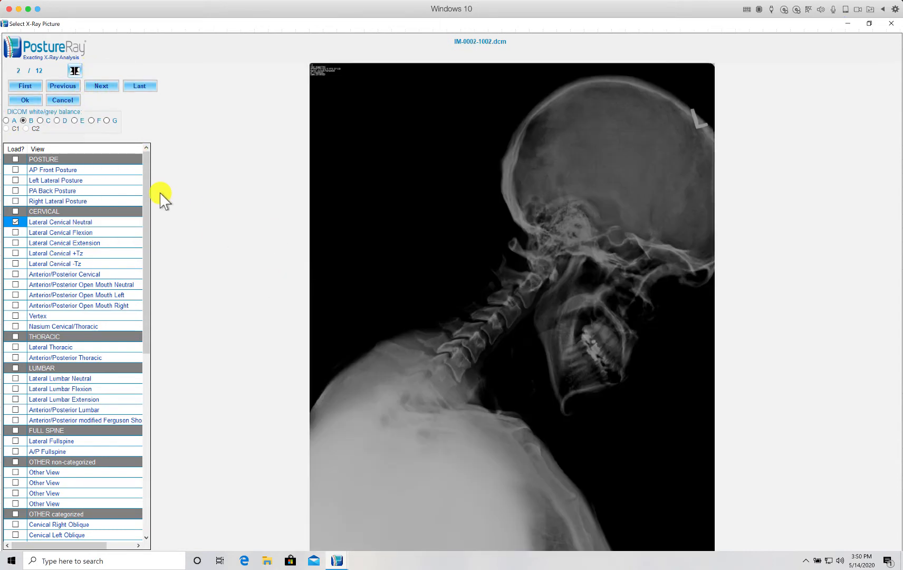
pyautogui.click(102, 86)
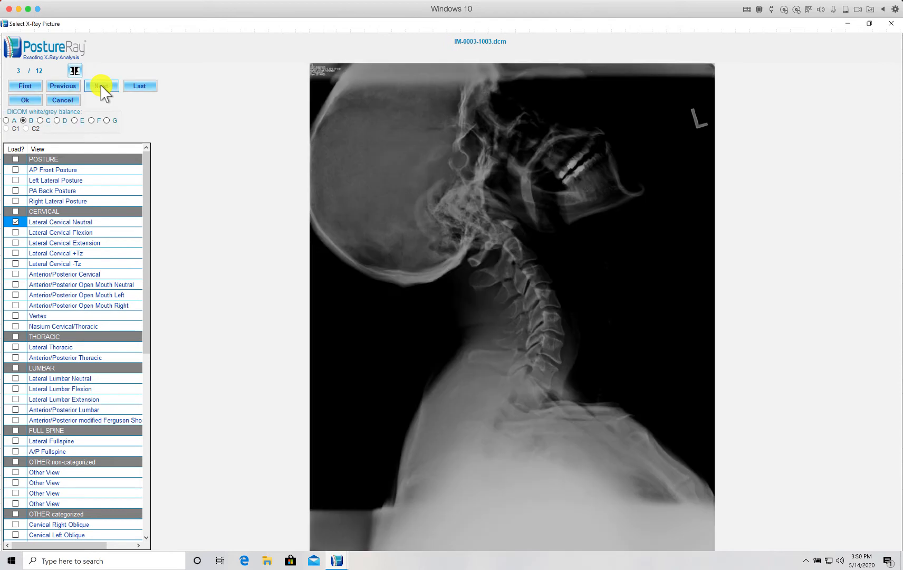
pyautogui.click(101, 87)
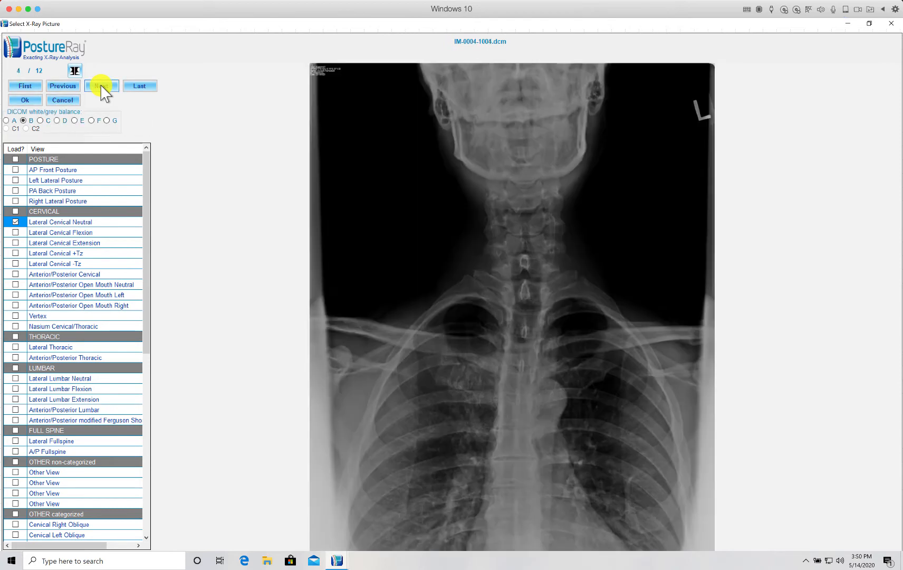
pyautogui.click(102, 86)
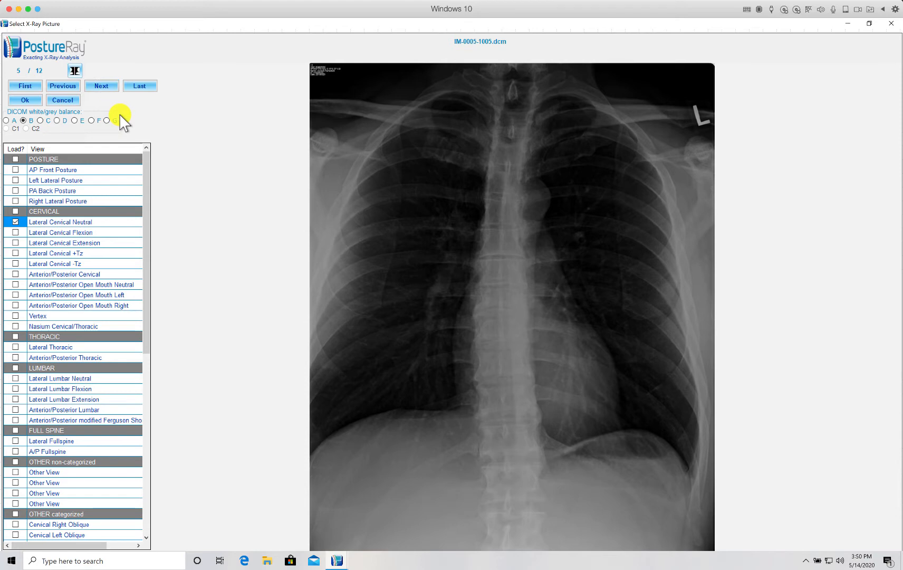
# Compare white/grey balances C to F, keep F, and load the image as Anterior/Posterior Thoracic.
pyautogui.click(41, 120)
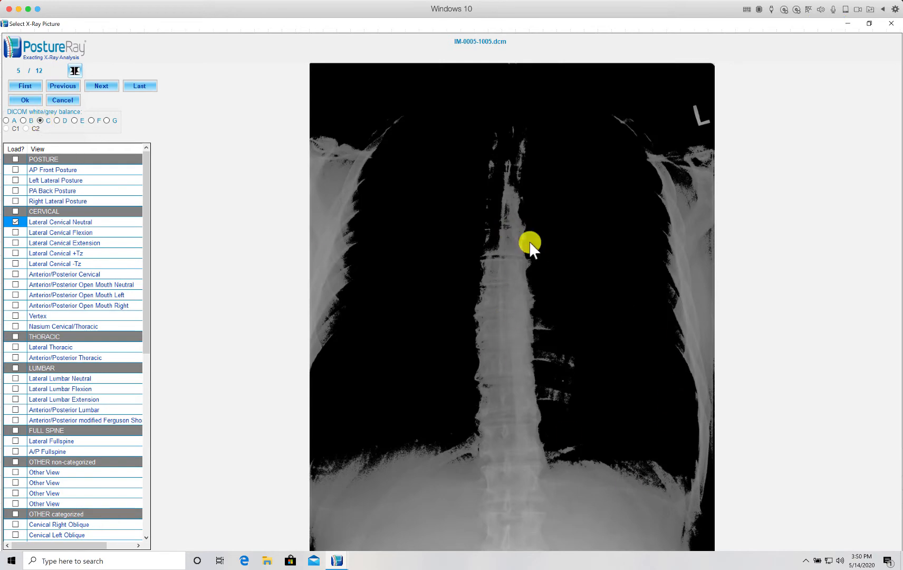
pyautogui.click(57, 120)
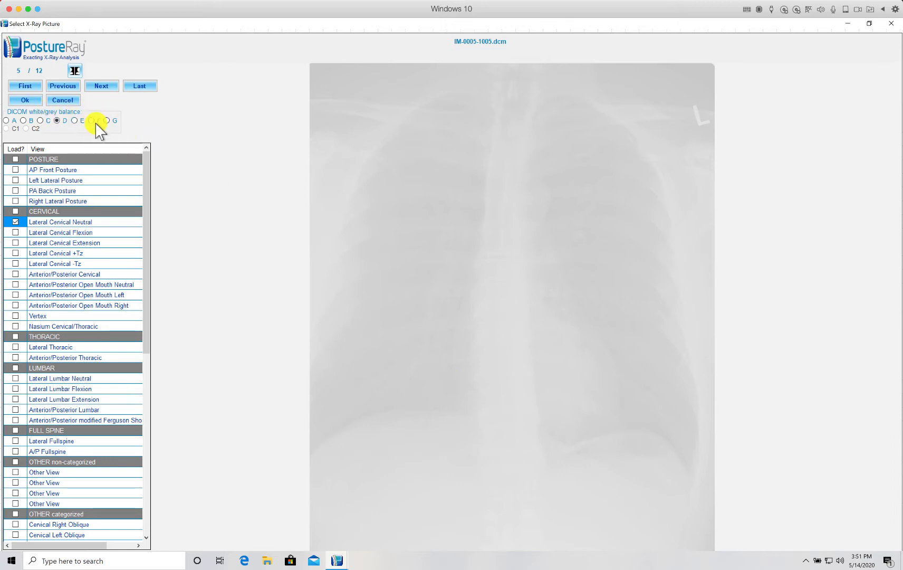
pyautogui.click(75, 120)
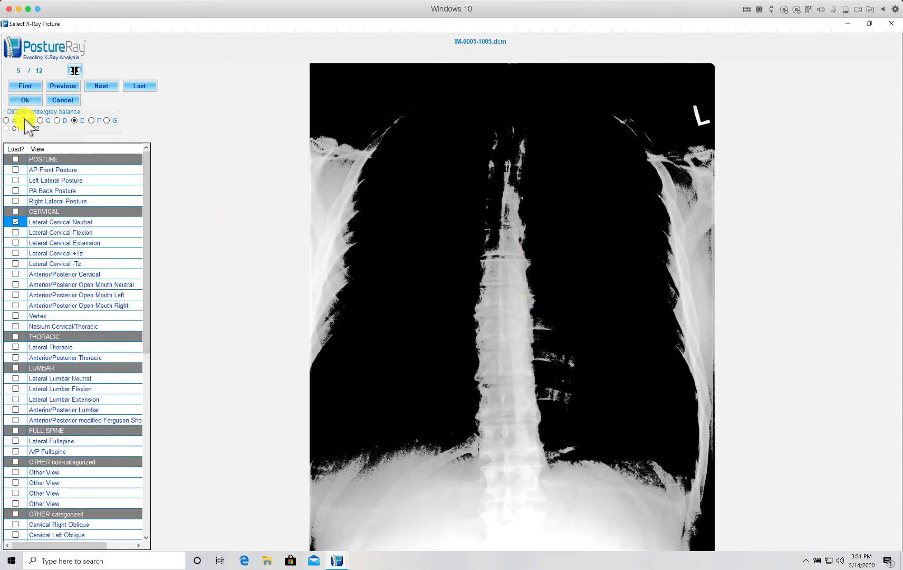
pyautogui.click(95, 121)
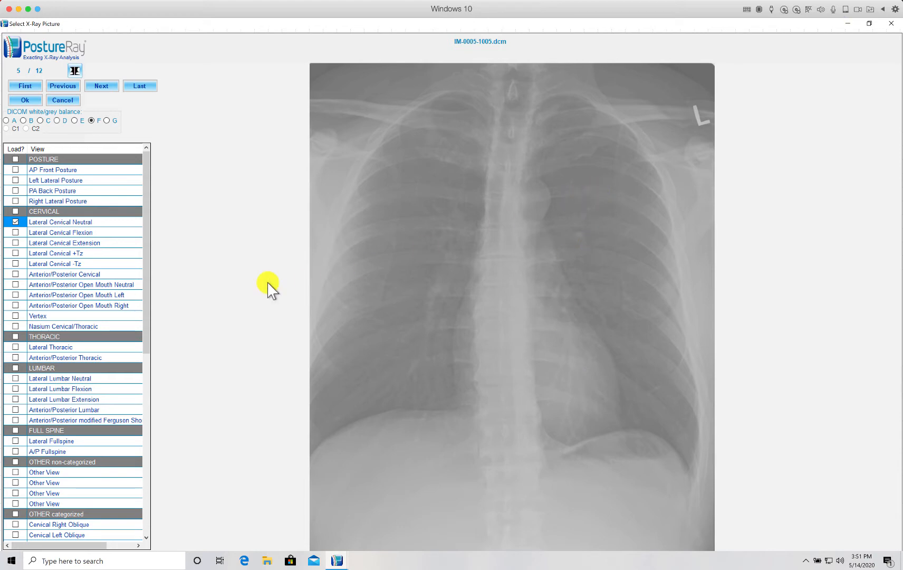
pyautogui.click(15, 358)
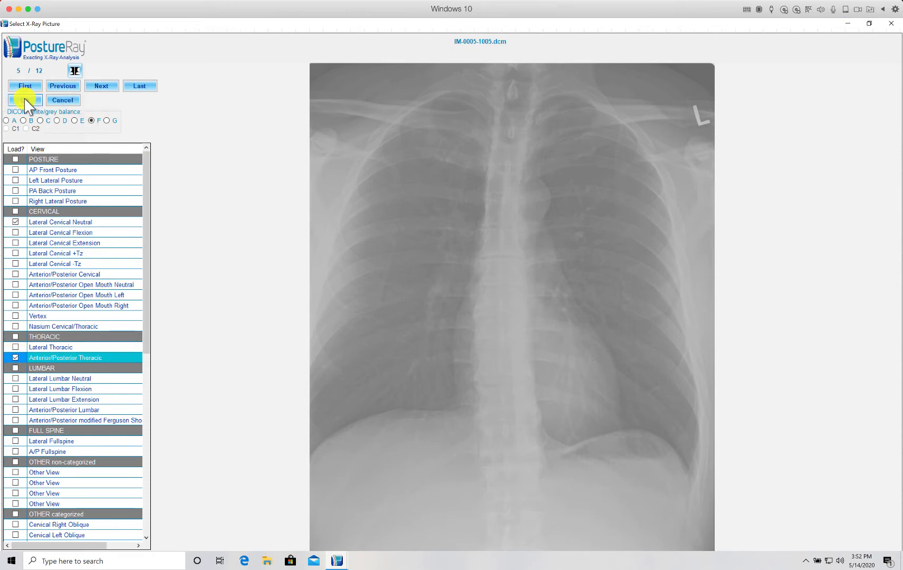
pyautogui.click(24, 99)
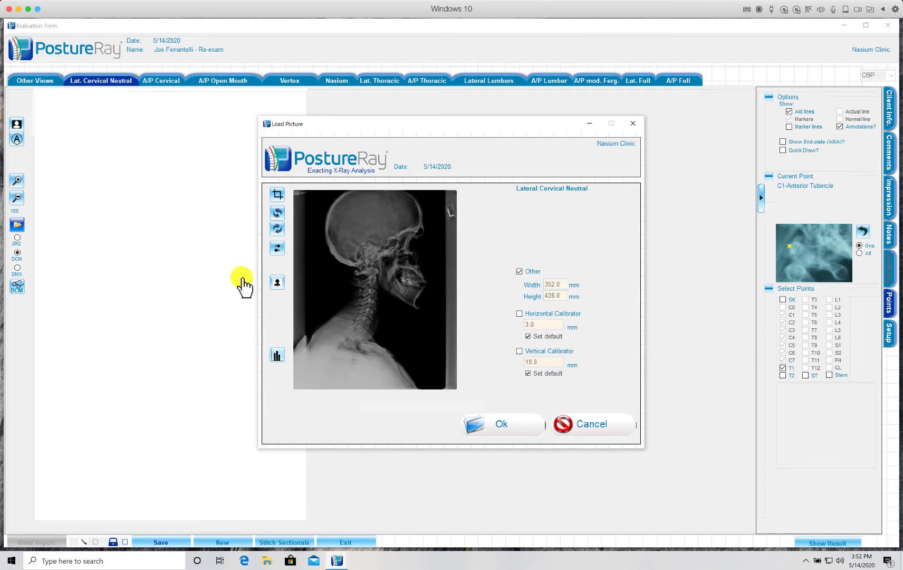
# Flip the Lateral Cervical Neutral X-ray horizontally and load it cropped around the neck to about 241 by 325 mm.
pyautogui.click(278, 247)
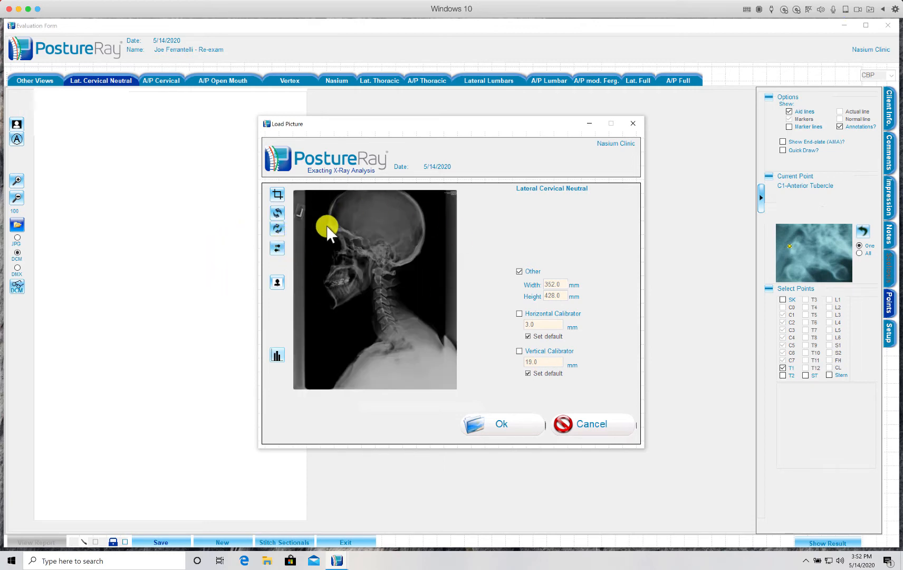
pyautogui.click(278, 195)
pyautogui.moveTo(321, 217); pyautogui.dragTo(432, 367)
pyautogui.click(412, 311)
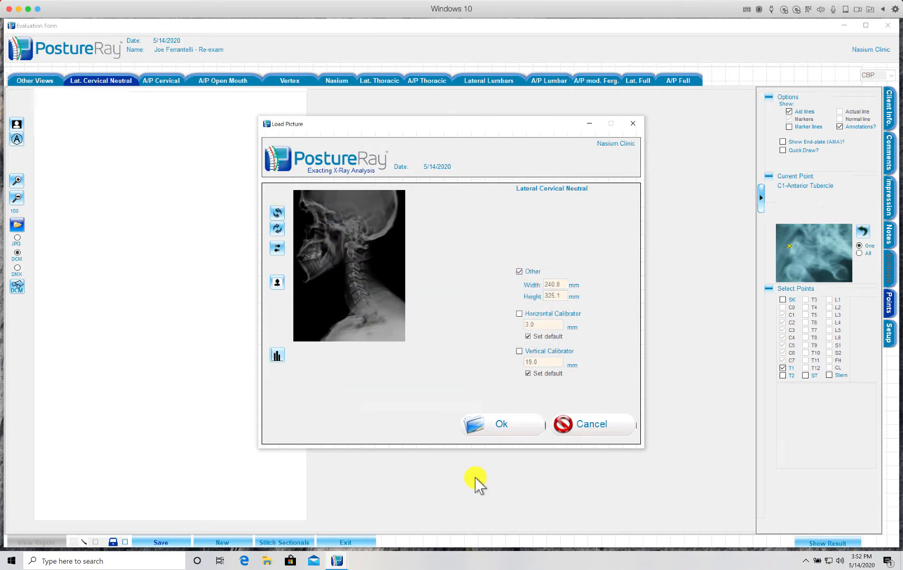
pyautogui.click(502, 425)
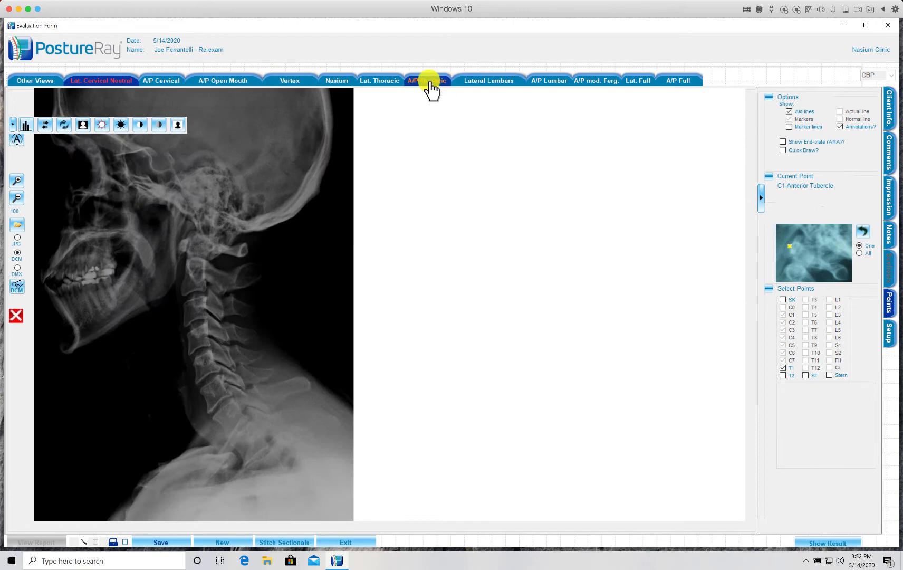
# Load the Anterior/Posterior Thoracic X-ray into its view at full size without cropping.
pyautogui.click(427, 82)
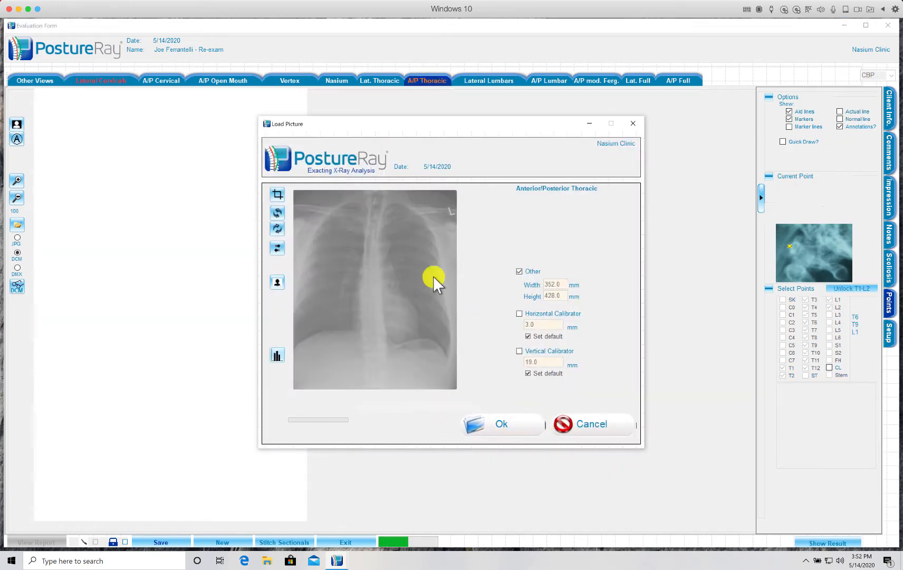
pyautogui.click(520, 430)
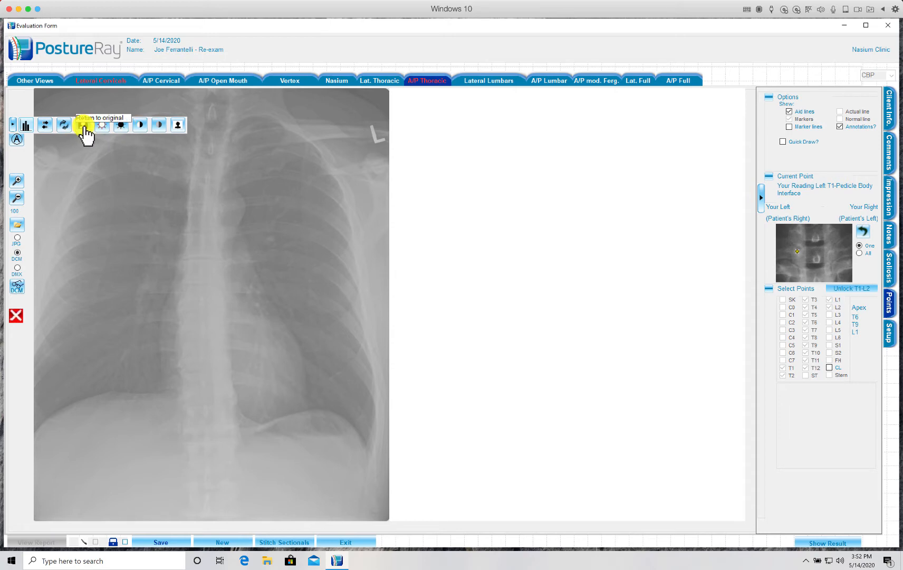
# Try more contrast, darkening and color inversion on the A/P Thoracic X-ray, and return it to the original.
pyautogui.click(142, 125)
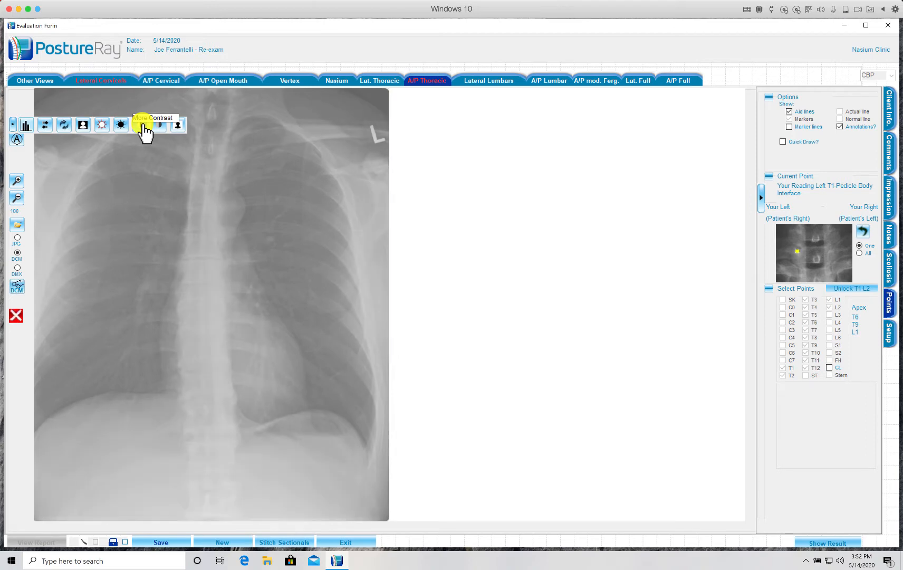
pyautogui.click(143, 126)
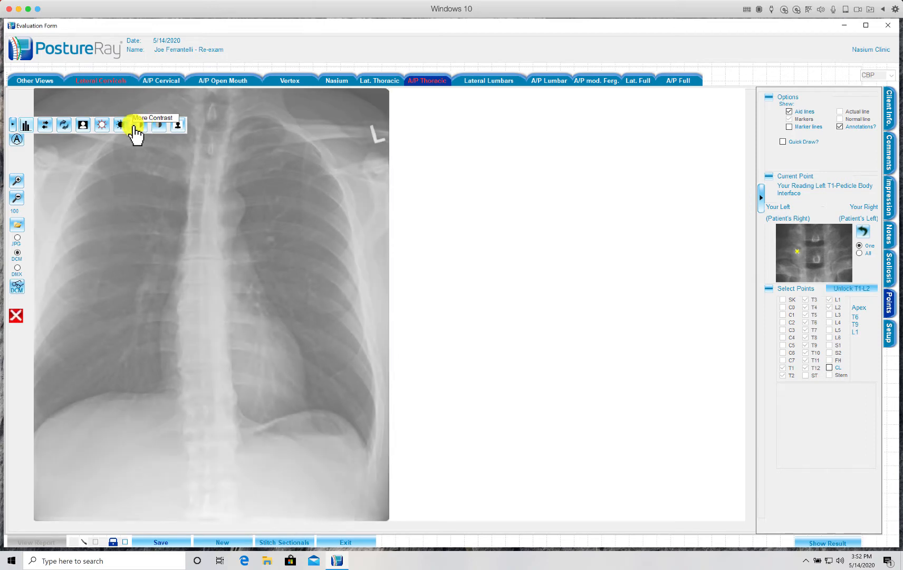
pyautogui.click(122, 126)
pyautogui.click(123, 127)
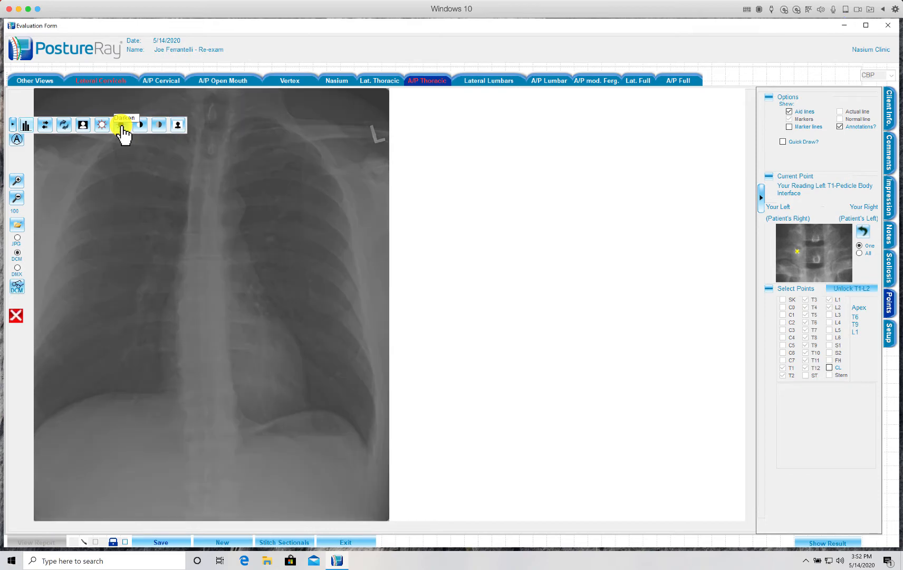
pyautogui.click(178, 124)
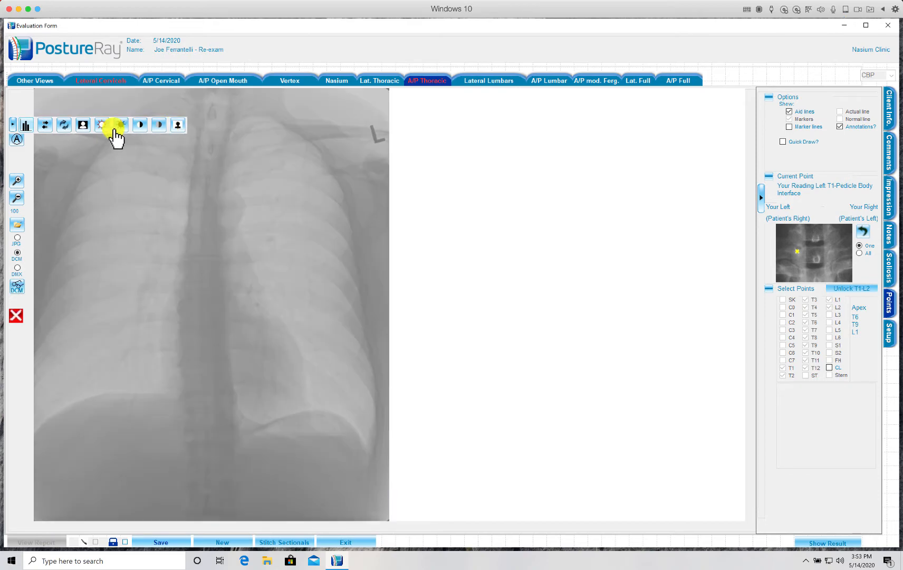
pyautogui.click(83, 125)
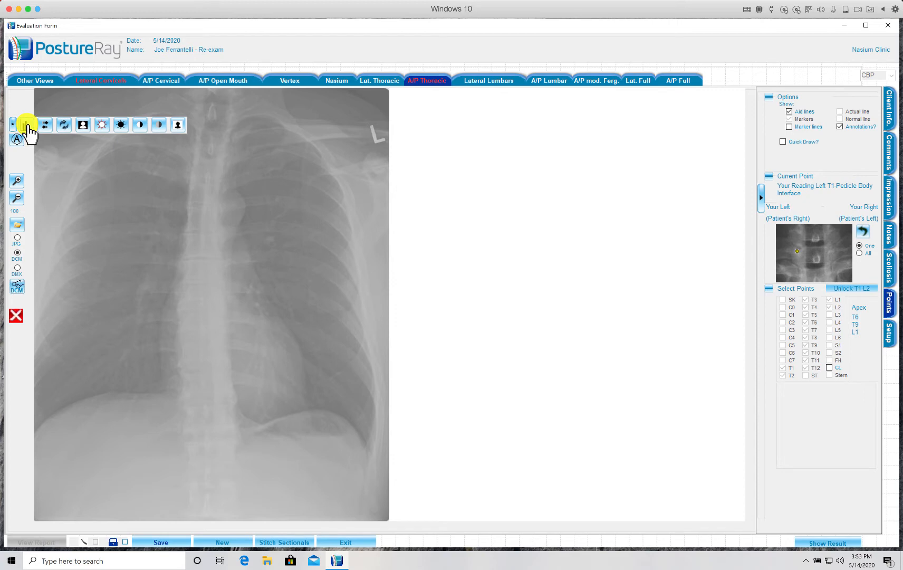
# Apply a histogram touch-up to the A/P Thoracic X-ray, shifting the tonal range toward the lighter greys to darken the background.
pyautogui.click(26, 126)
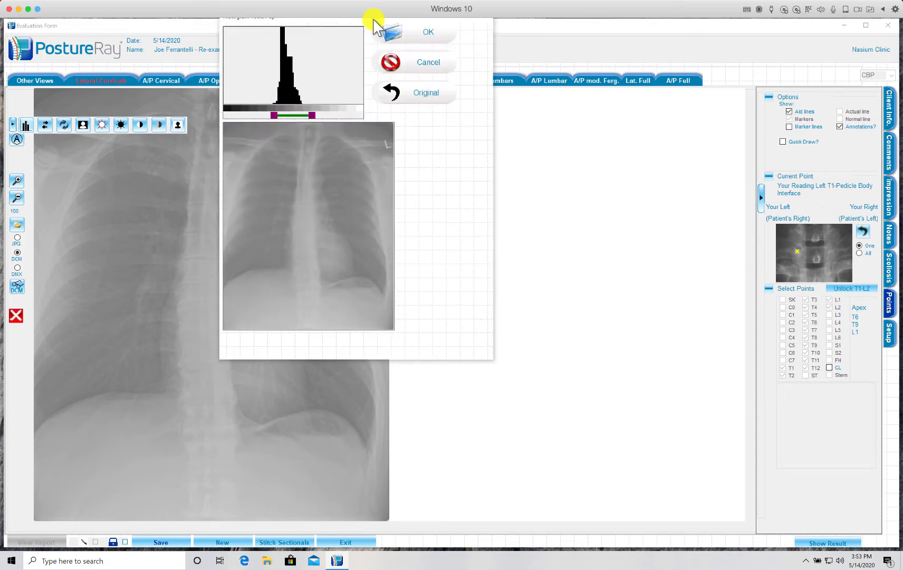
pyautogui.moveTo(373, 27); pyautogui.dragTo(455, 119)
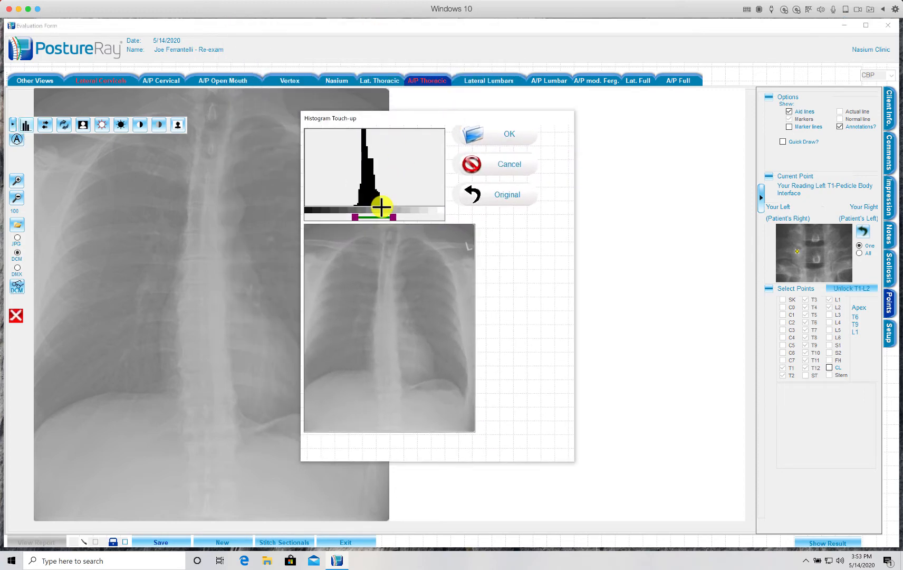
pyautogui.moveTo(380, 216); pyautogui.dragTo(403, 218)
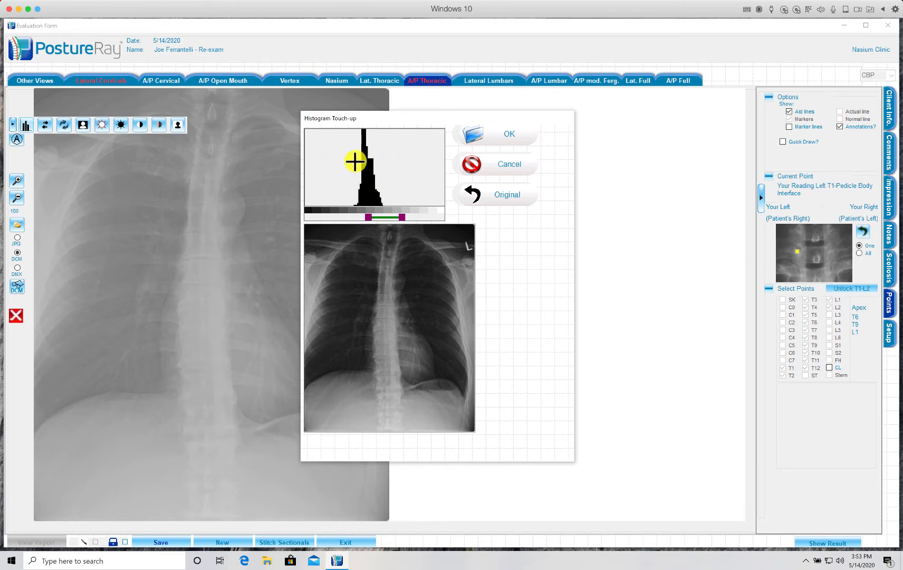
pyautogui.moveTo(355, 161)
pyautogui.mouseDown()
pyautogui.moveTo(348, 152)
pyautogui.moveTo(362, 165)
pyautogui.moveTo(364, 153)
pyautogui.moveTo(368, 159)
pyautogui.mouseUp()
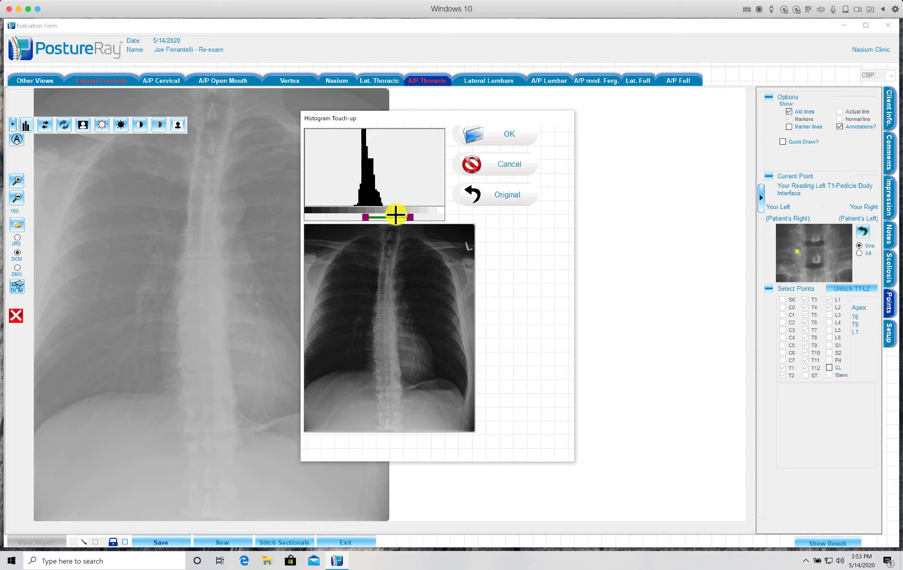
pyautogui.click(505, 143)
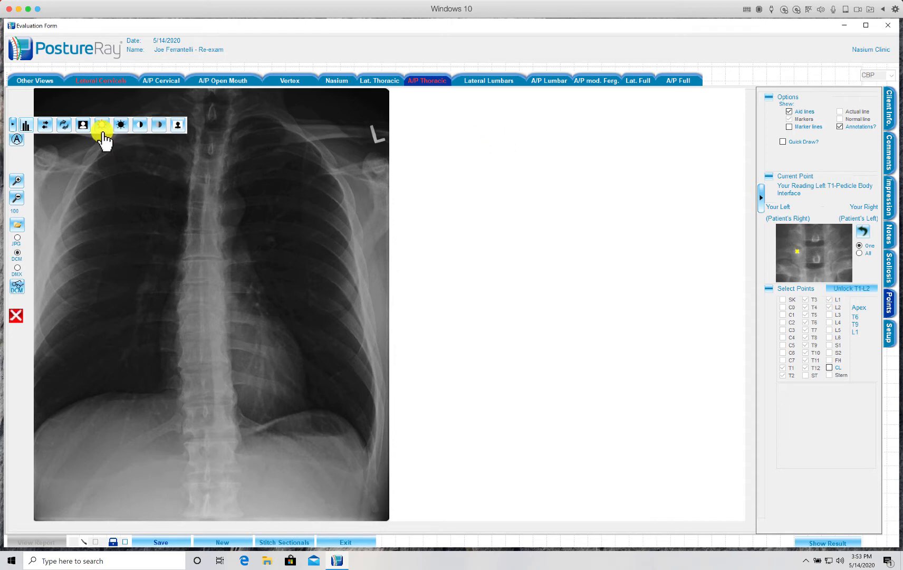
# Try more brightness, more contrast and the X-ray negative on the A/P Thoracic image, and restore the original.
pyautogui.click(104, 127)
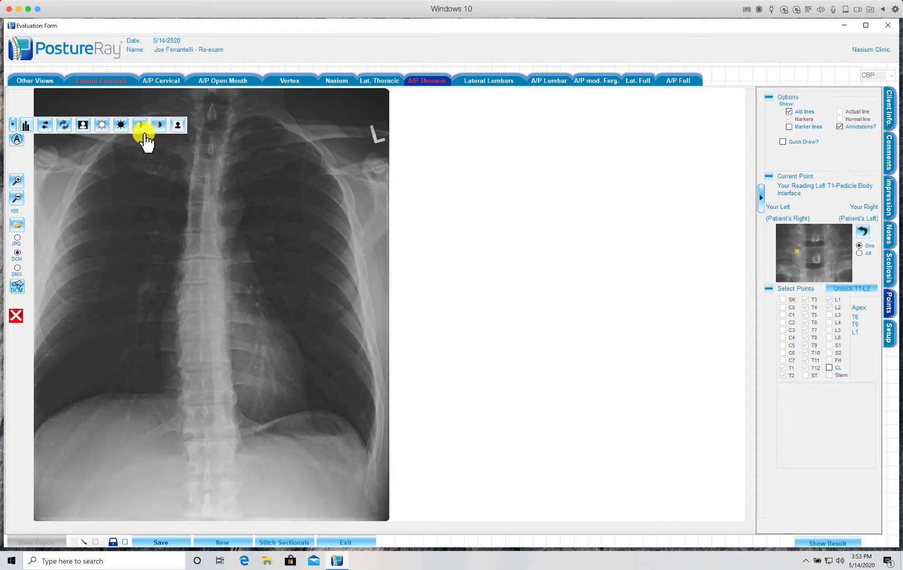
pyautogui.click(141, 129)
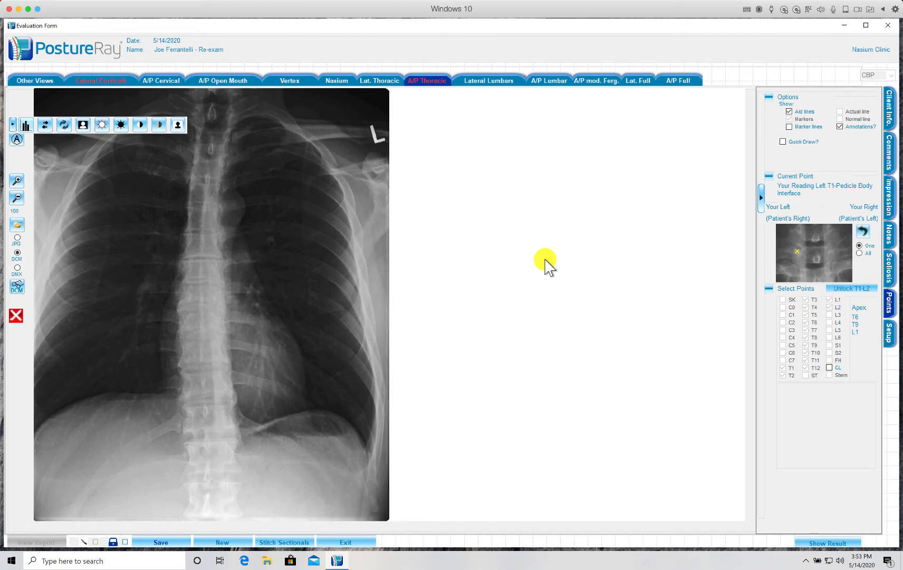
pyautogui.click(176, 125)
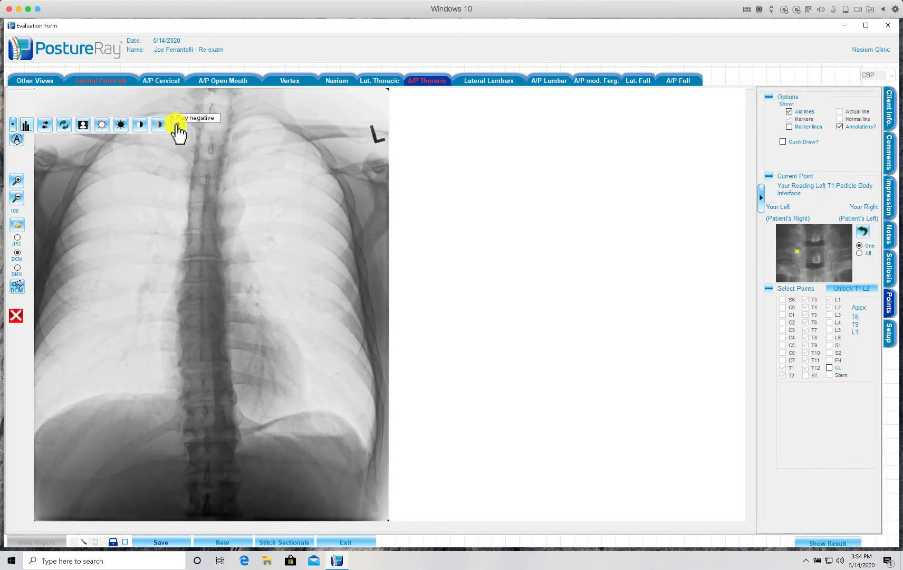
pyautogui.click(82, 126)
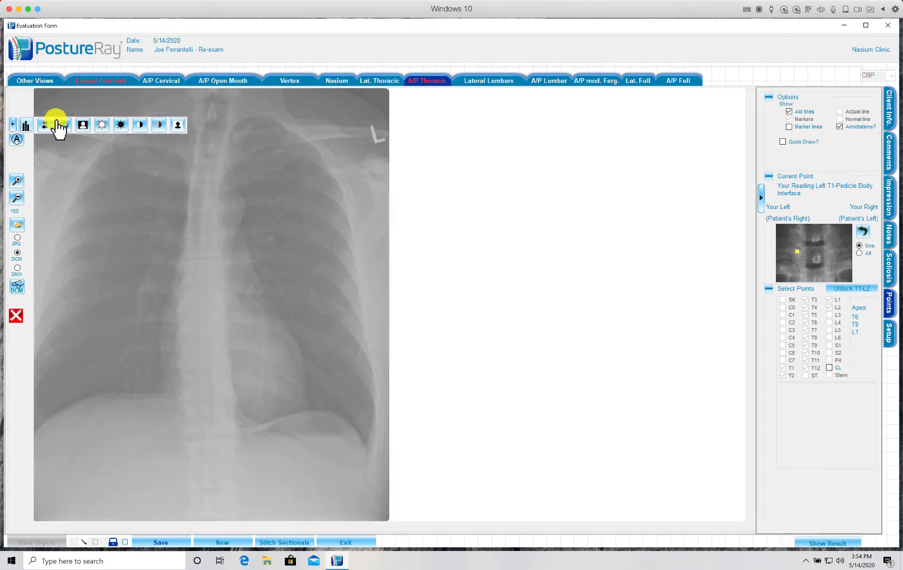
# Shift the histogram range of the A/P Thoracic X-ray toward the lighter greys and save the touch-up changes.
pyautogui.click(25, 125)
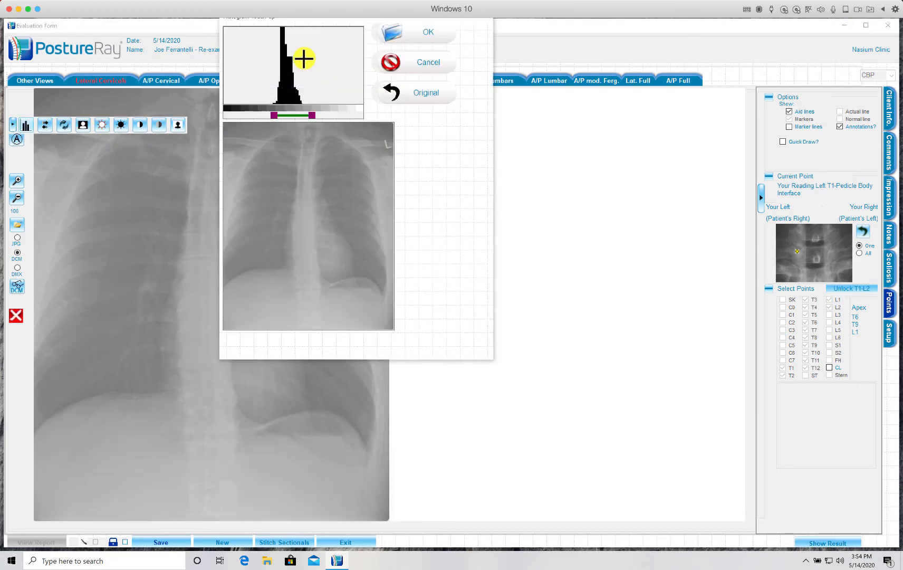
pyautogui.moveTo(303, 58)
pyautogui.mouseDown()
pyautogui.moveTo(295, 53)
pyautogui.moveTo(297, 68)
pyautogui.mouseUp()
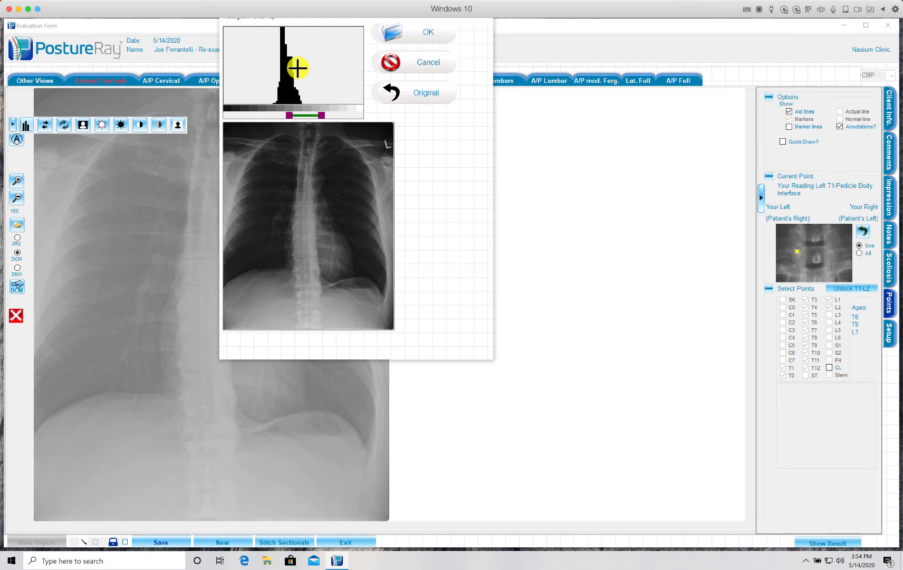
pyautogui.click(432, 36)
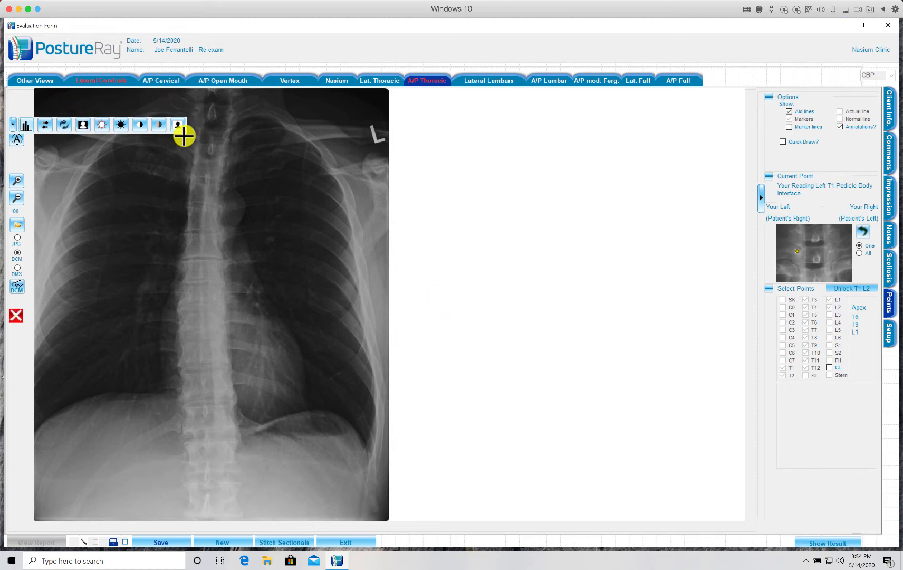
pyautogui.click(161, 542)
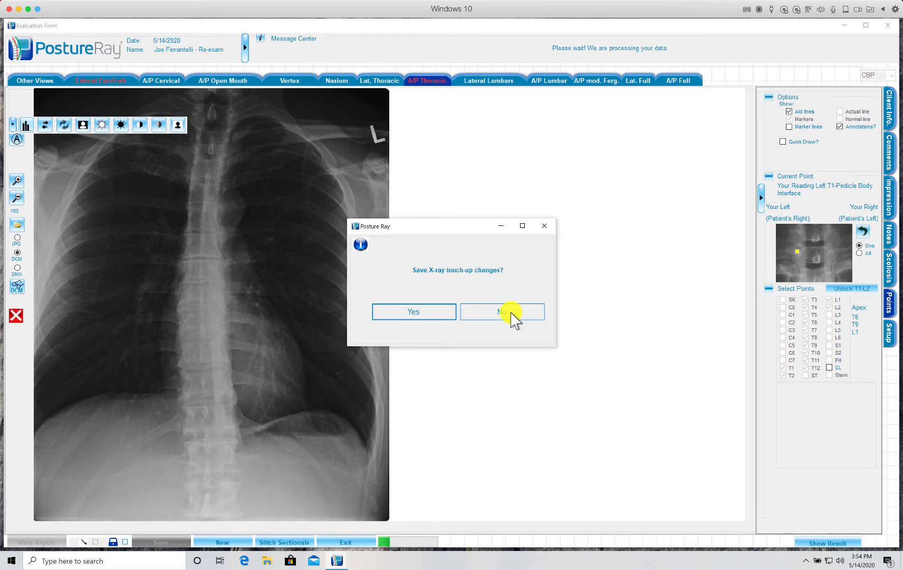
pyautogui.click(431, 316)
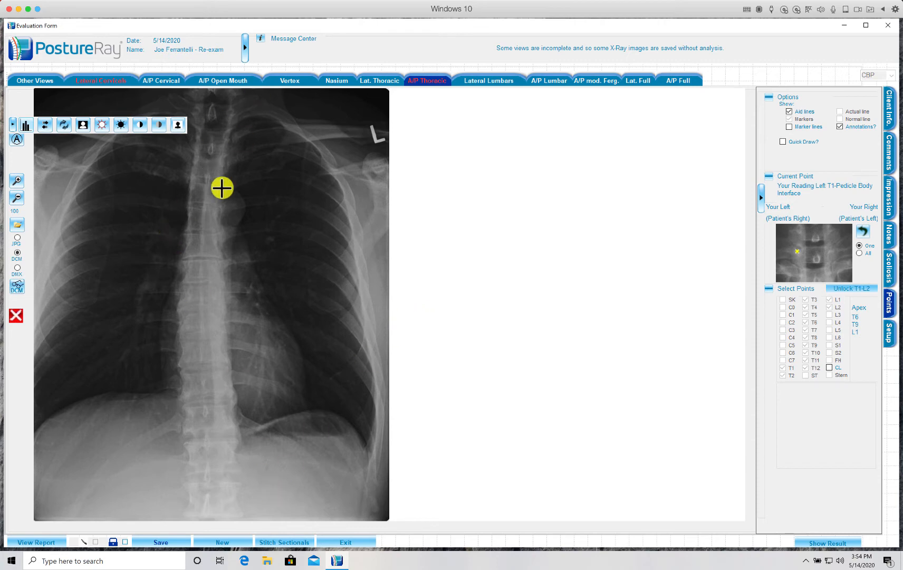
# Try the negative with repeated extra contrast on the lower spine at 200% zoom, and return the A/P Thoracic X-ray to its saved version.
pyautogui.click(178, 125)
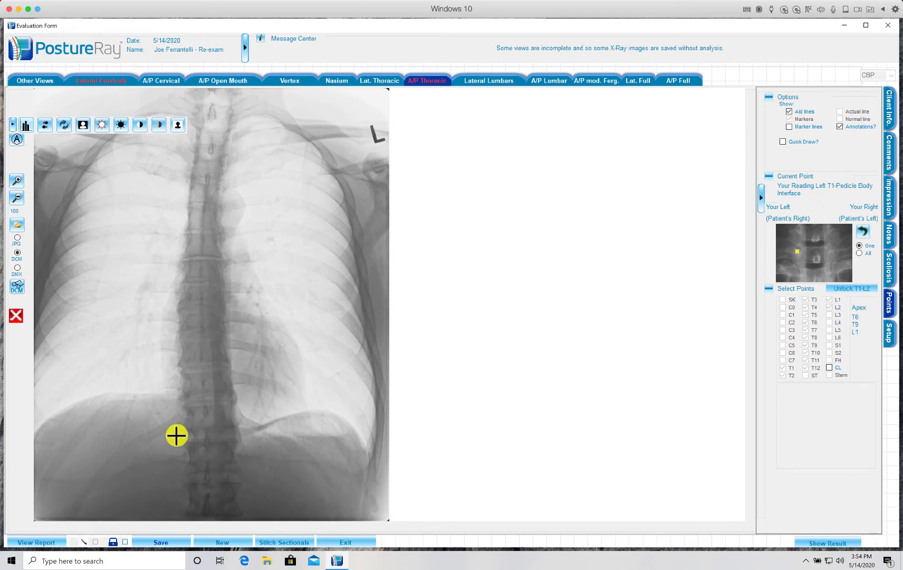
pyautogui.click(18, 180)
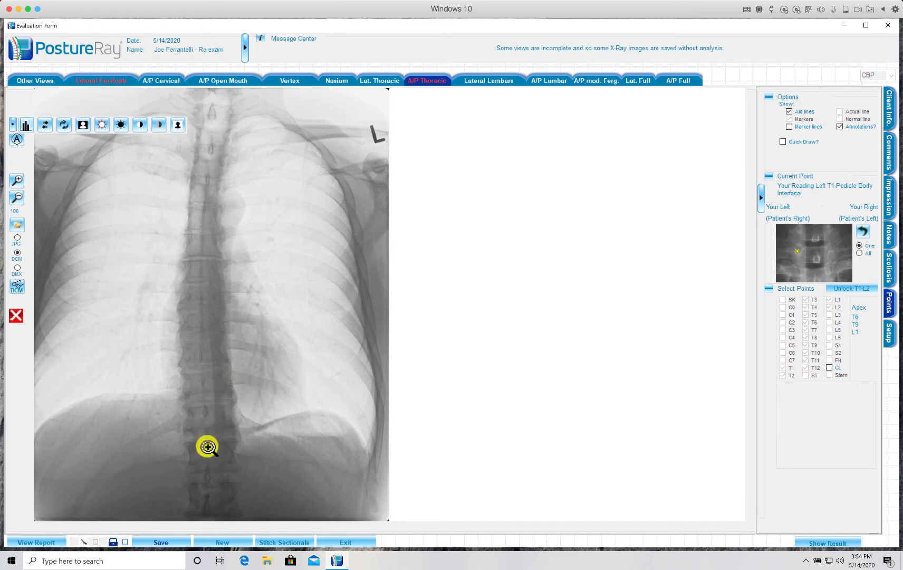
pyautogui.click(209, 446)
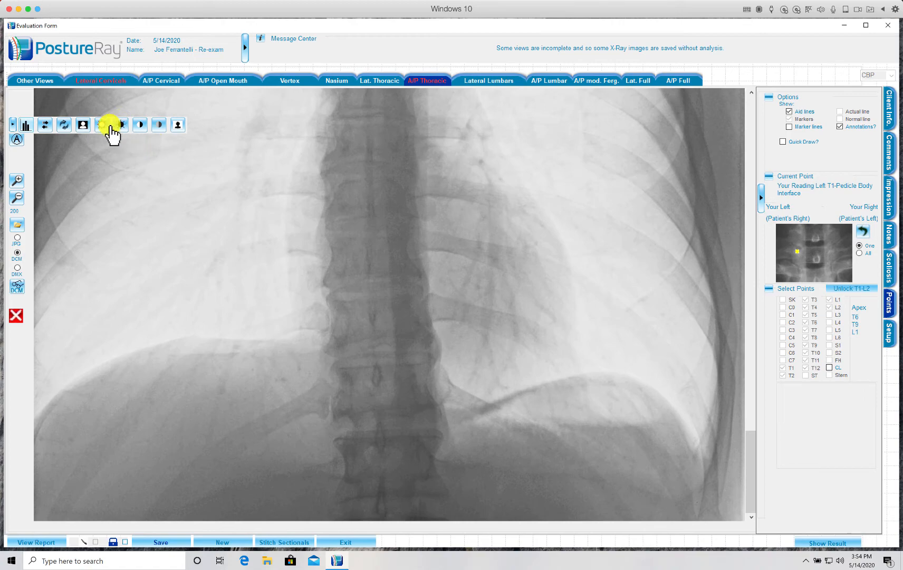
pyautogui.click(140, 127)
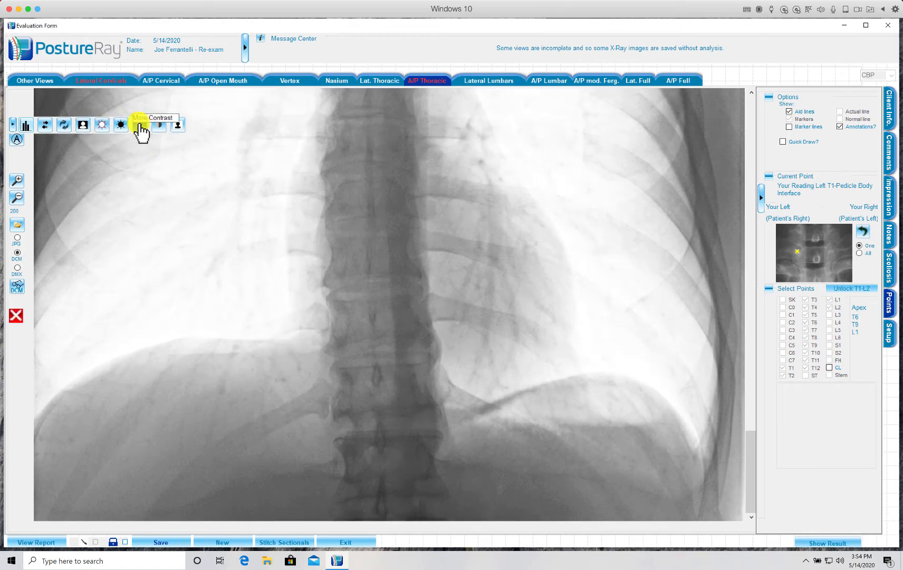
pyautogui.click(140, 126)
pyautogui.click(140, 127)
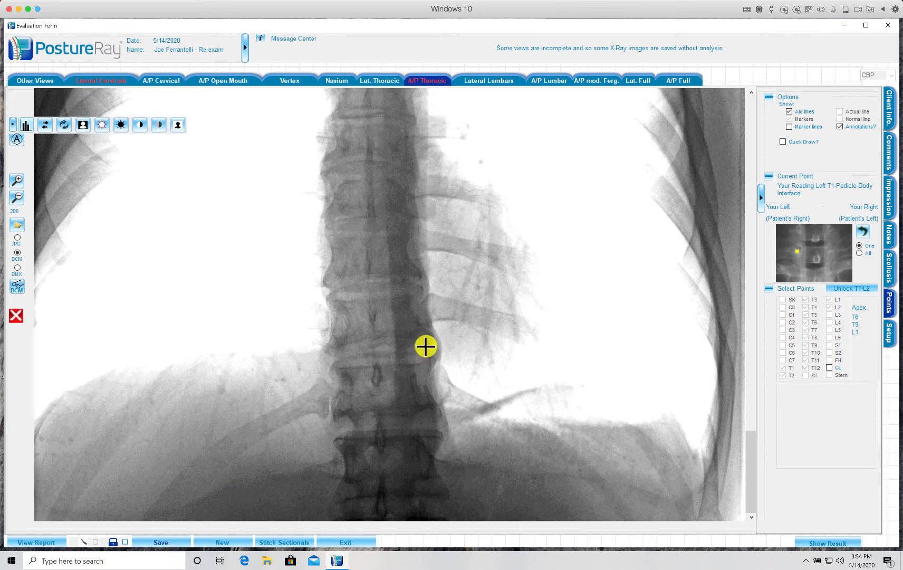
pyautogui.click(82, 126)
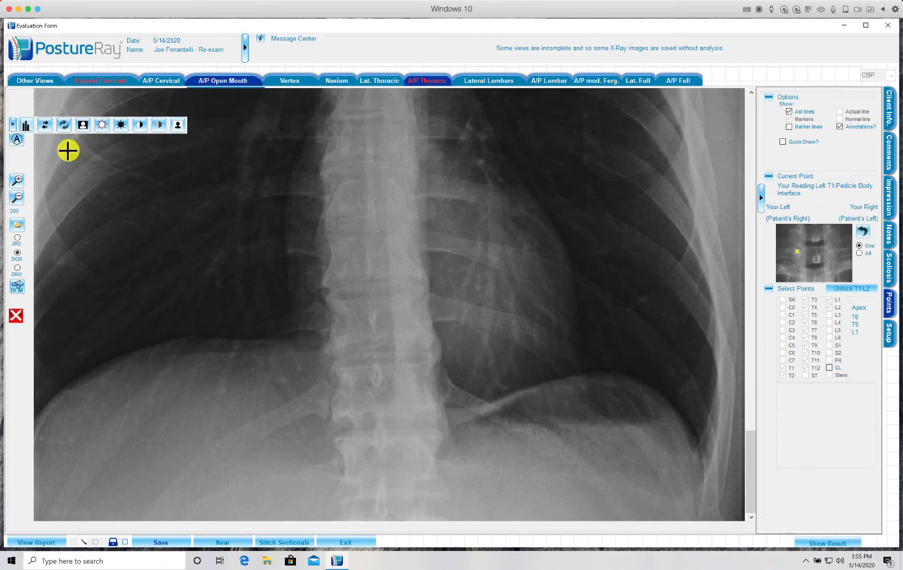
pyautogui.click(19, 198)
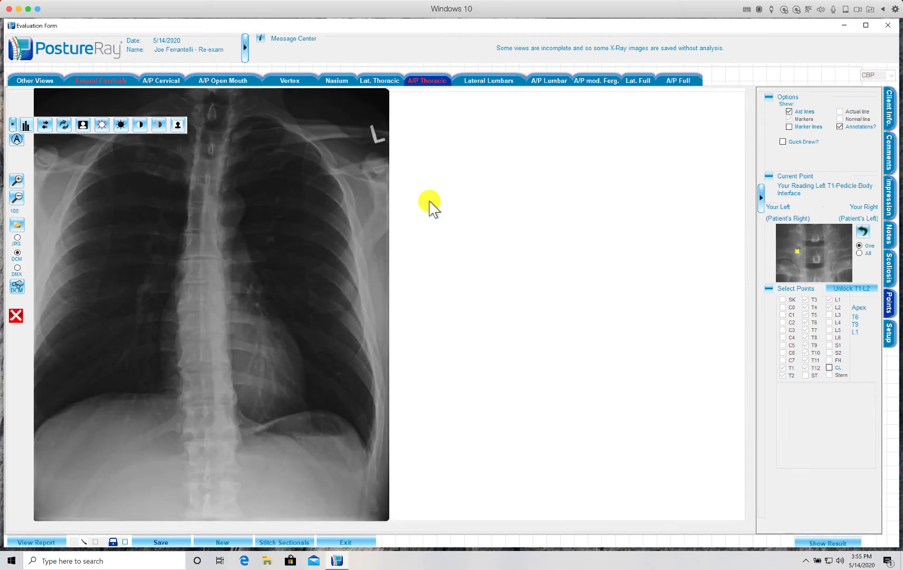
# Hide the touch-up tools and switch to the A/P Cervical view, saving the X-ray touch-up changes.
pyautogui.click(12, 126)
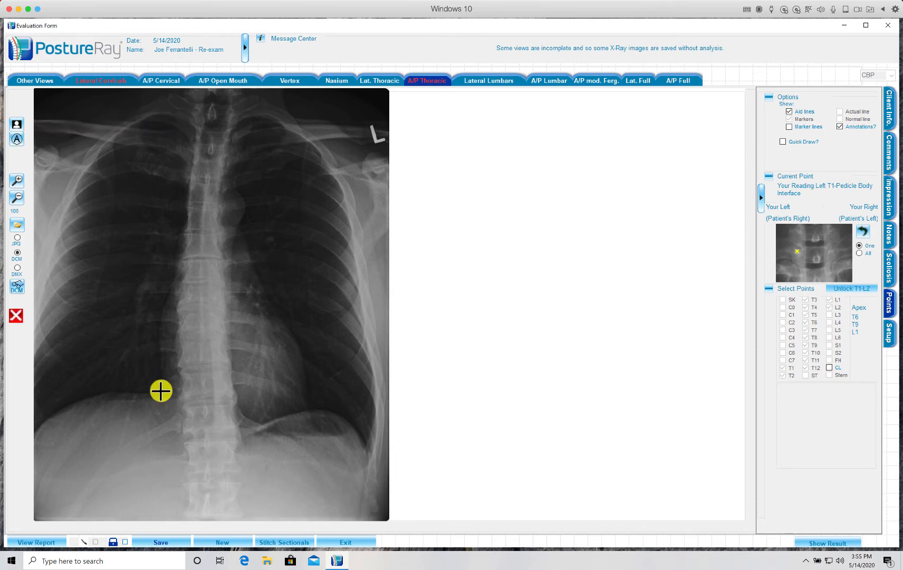
pyautogui.click(170, 89)
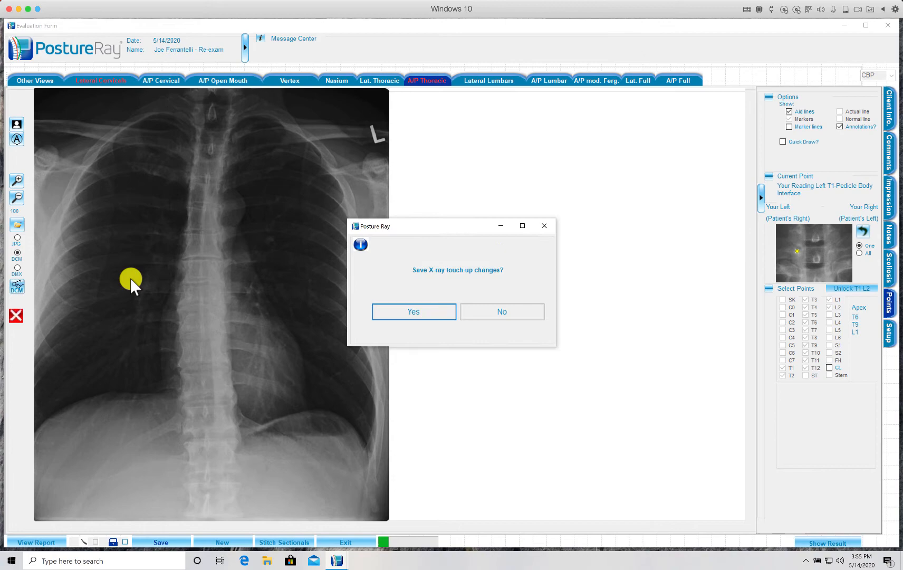
pyautogui.click(427, 309)
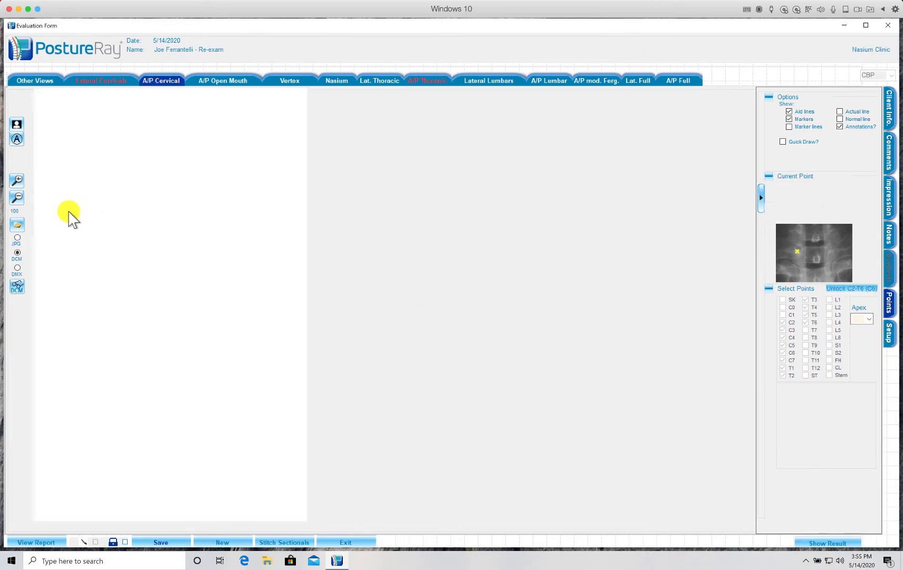
# Open all twelve DICOM files, IM-0001-1001 to IM-0012-1012, from the patient's folder inside "xrays to load".
pyautogui.click(16, 228)
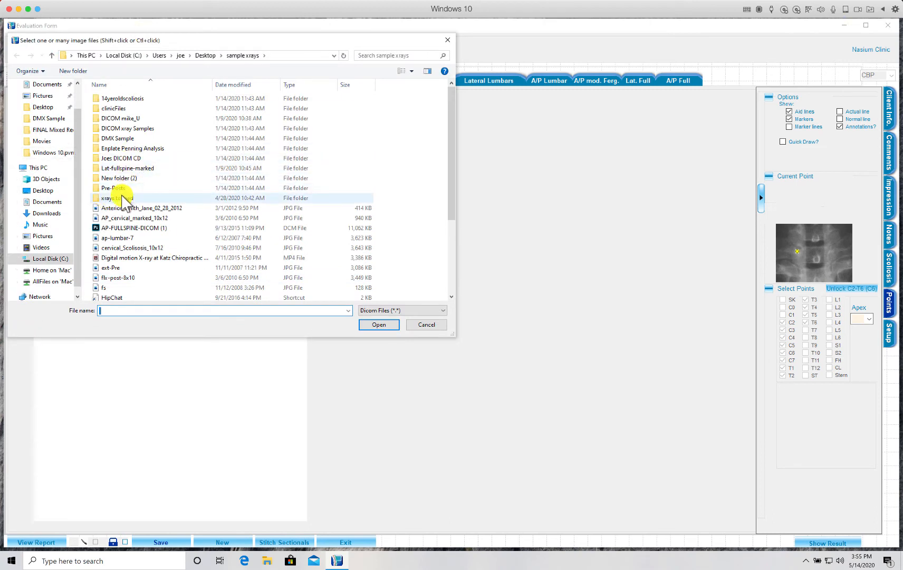
pyautogui.doubleClick(119, 198)
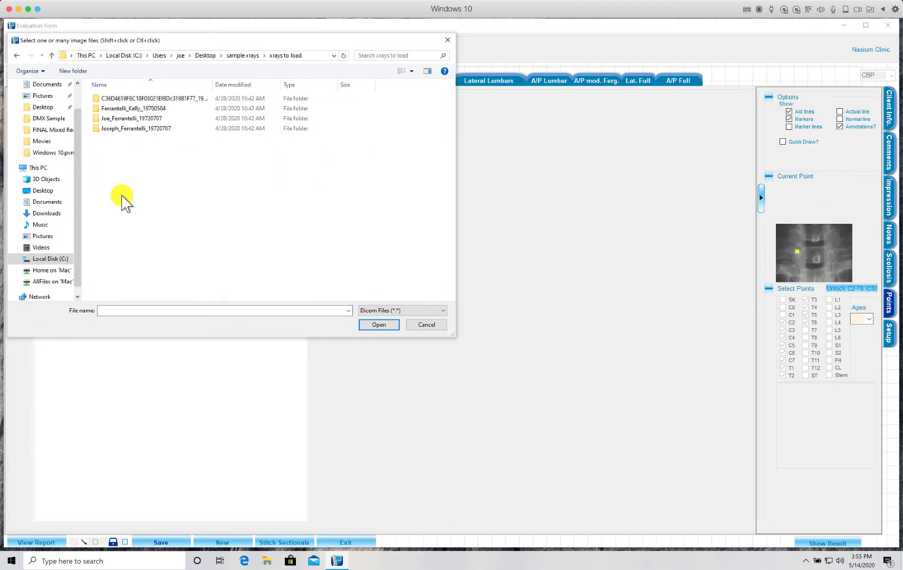
pyautogui.doubleClick(128, 118)
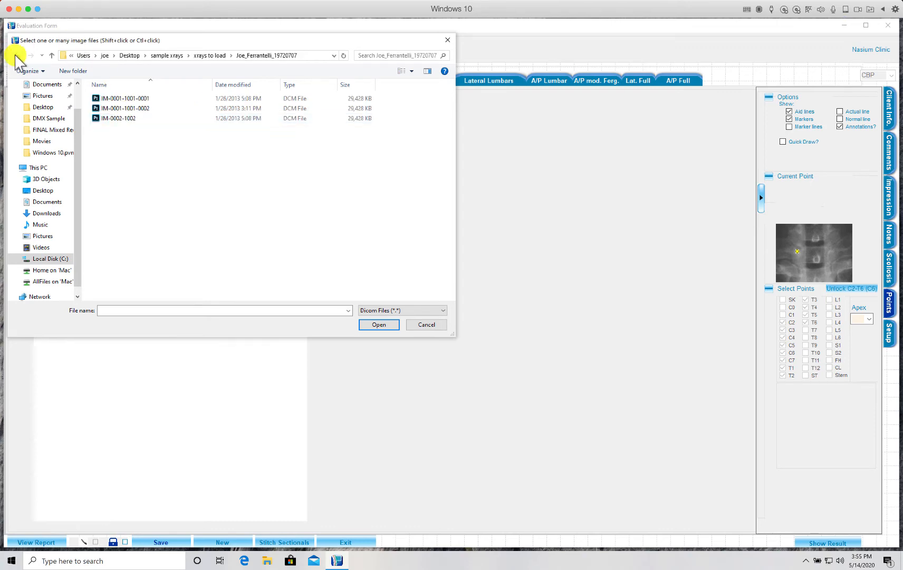
pyautogui.click(16, 55)
pyautogui.doubleClick(129, 128)
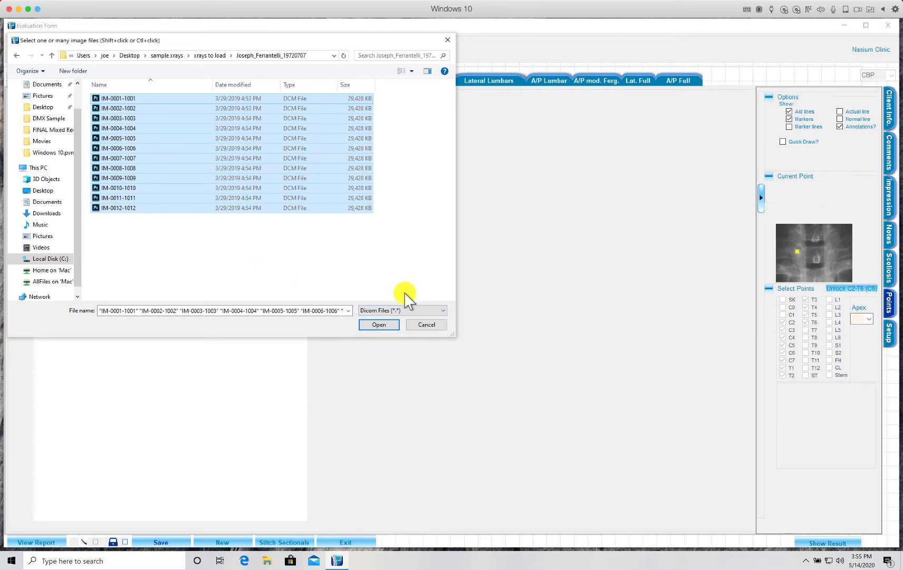
pyautogui.click(390, 326)
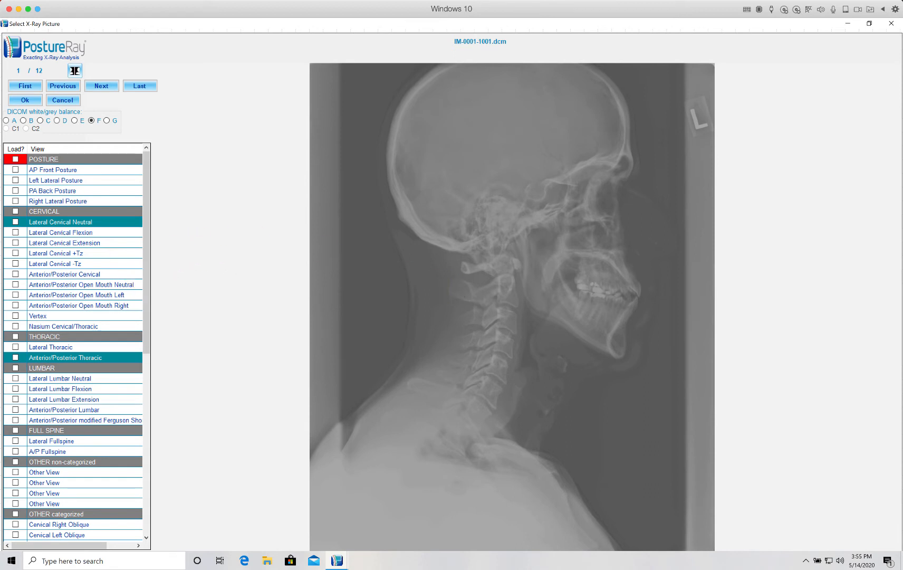
# Mark image IM-0002-1002.dcm for loading as Lateral Cervical Flexion with white/grey balance B.
pyautogui.click(108, 87)
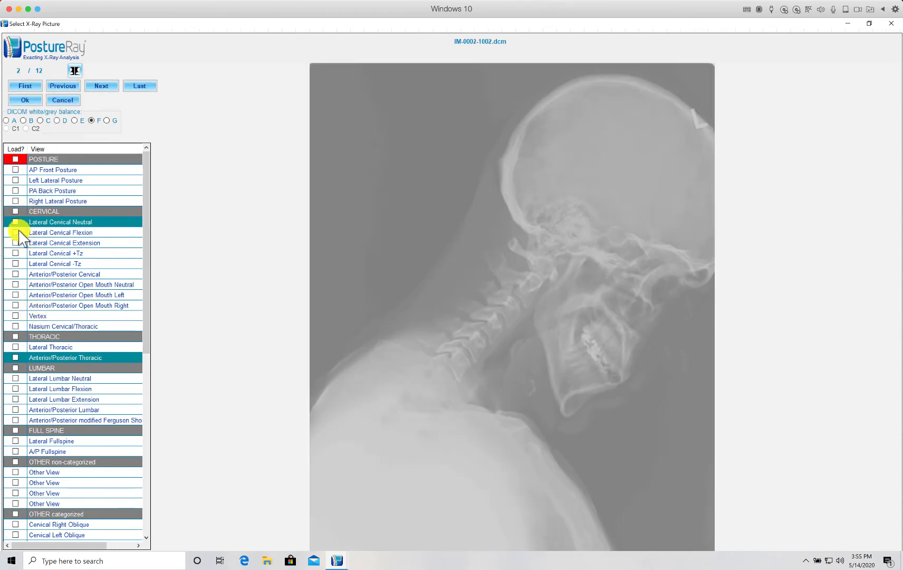
pyautogui.click(16, 232)
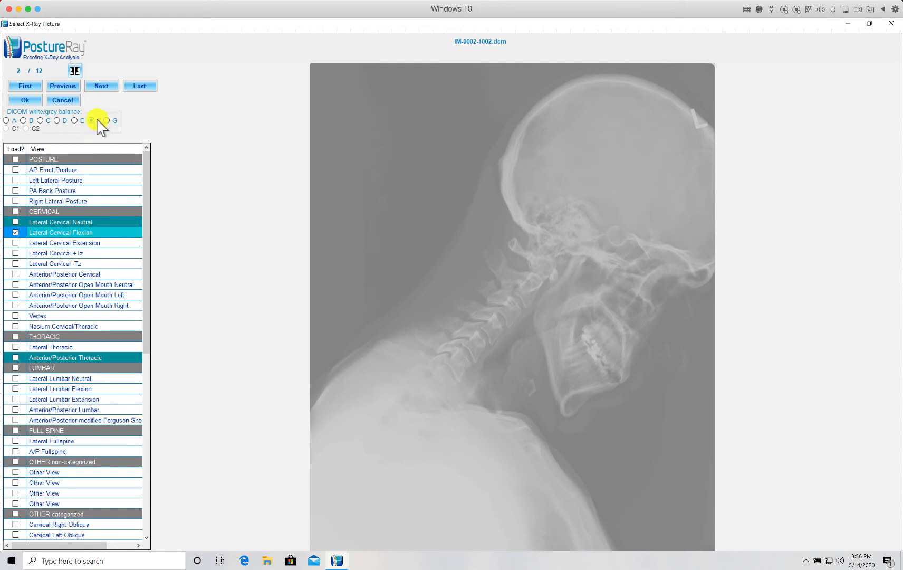
pyautogui.click(24, 120)
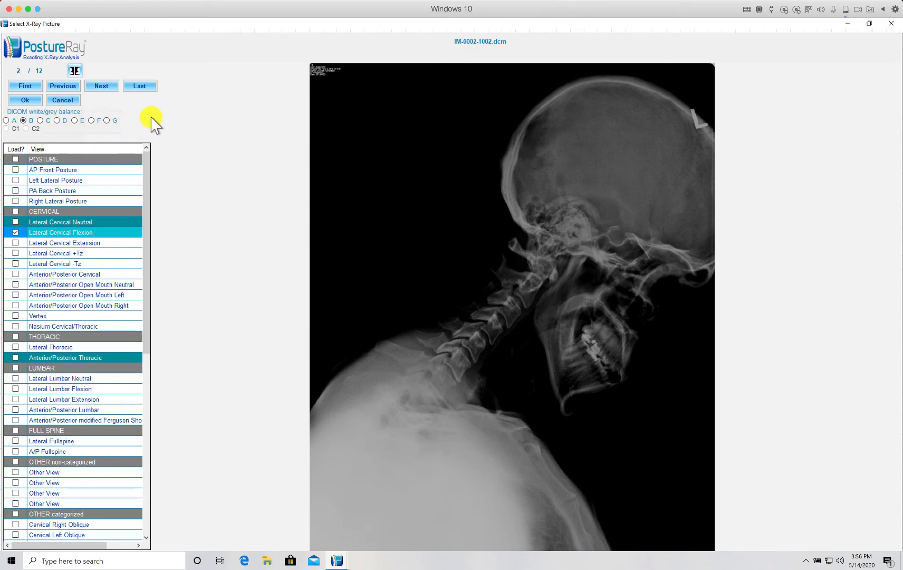
# Mark image IM-0003-1003.dcm for loading as Lateral Cervical Extension with white/grey balance B.
pyautogui.click(101, 90)
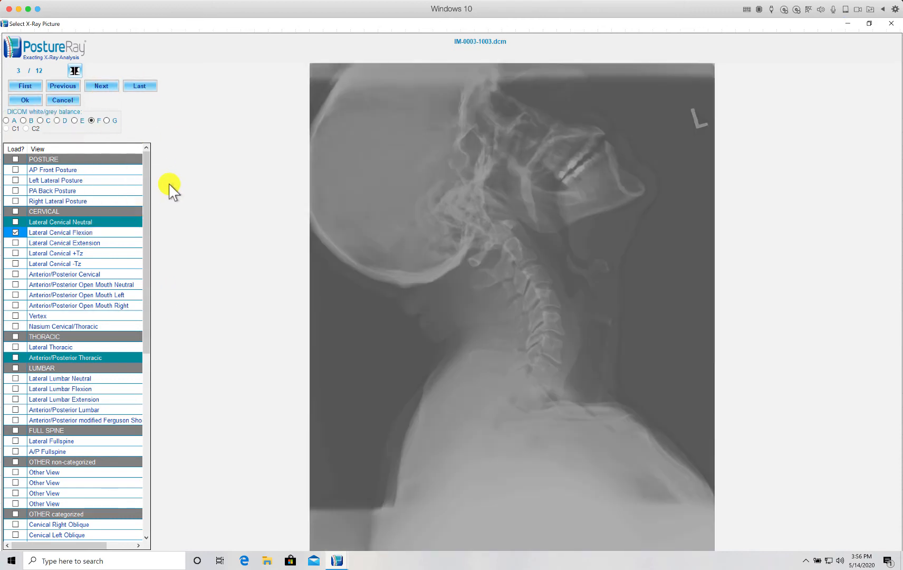
pyautogui.click(23, 120)
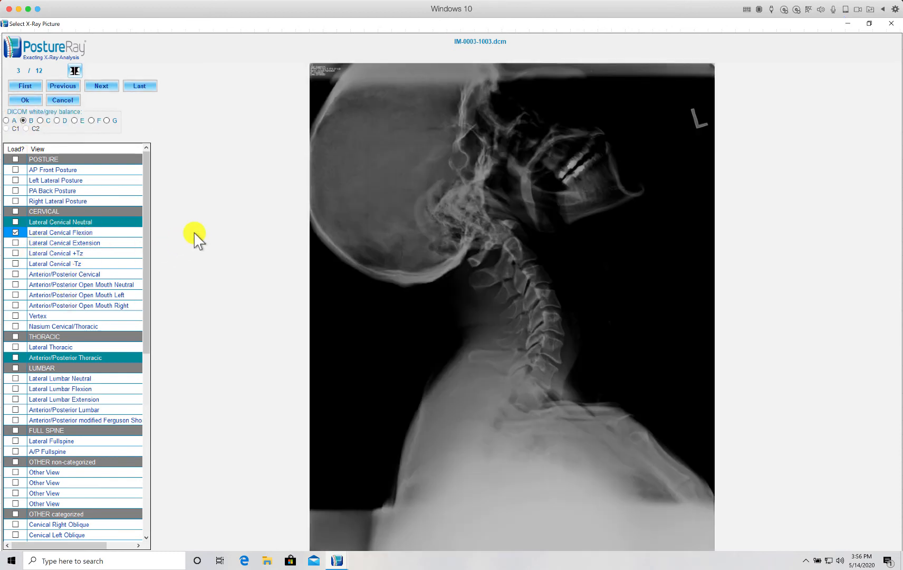
pyautogui.click(17, 244)
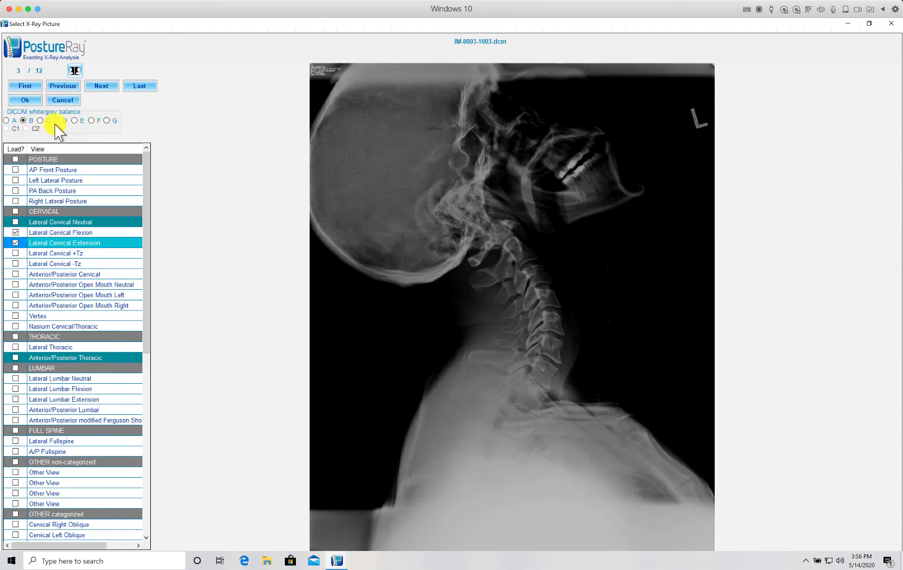
# Finish the selection without an Anterior/Posterior Cervical image and load the Lateral Cervical Flexion X-ray flipped horizontally.
pyautogui.click(25, 99)
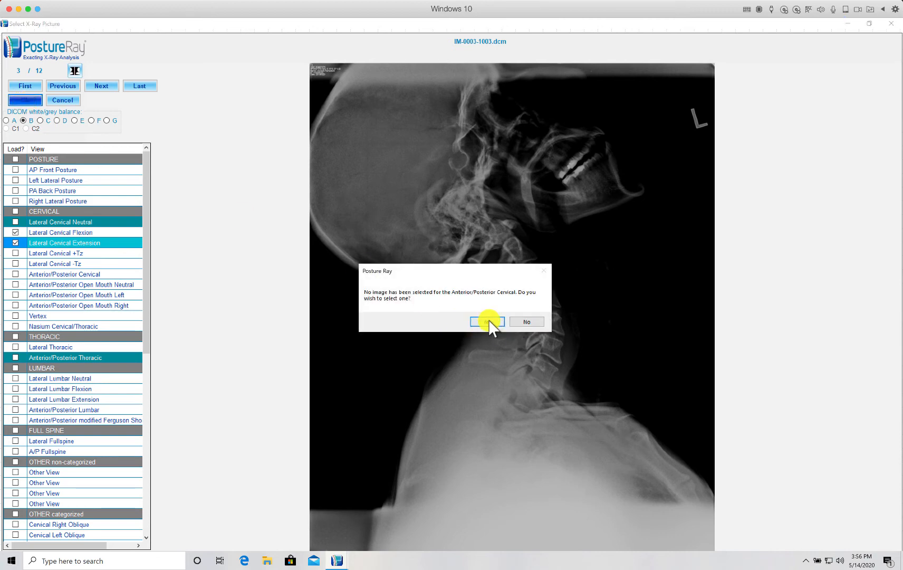
pyautogui.click(531, 322)
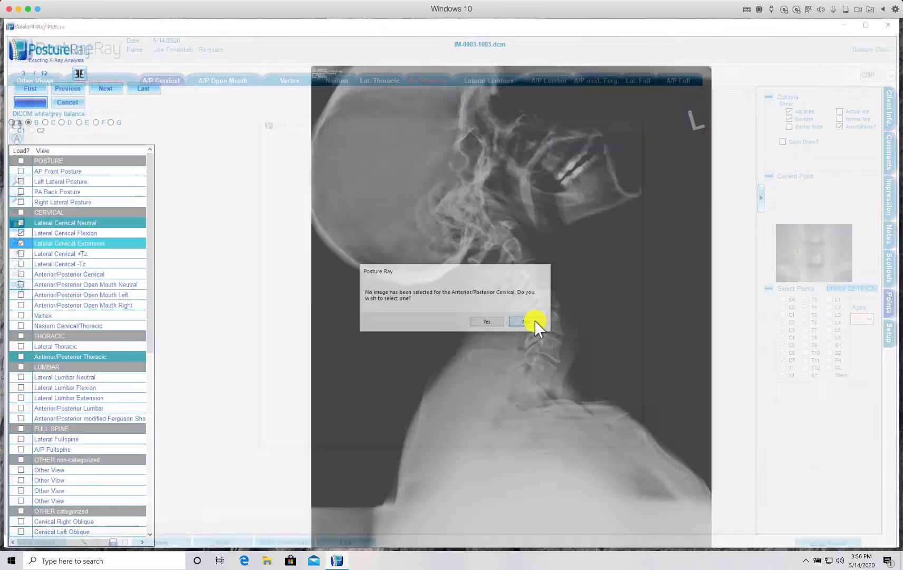
pyautogui.moveTo(116, 86)
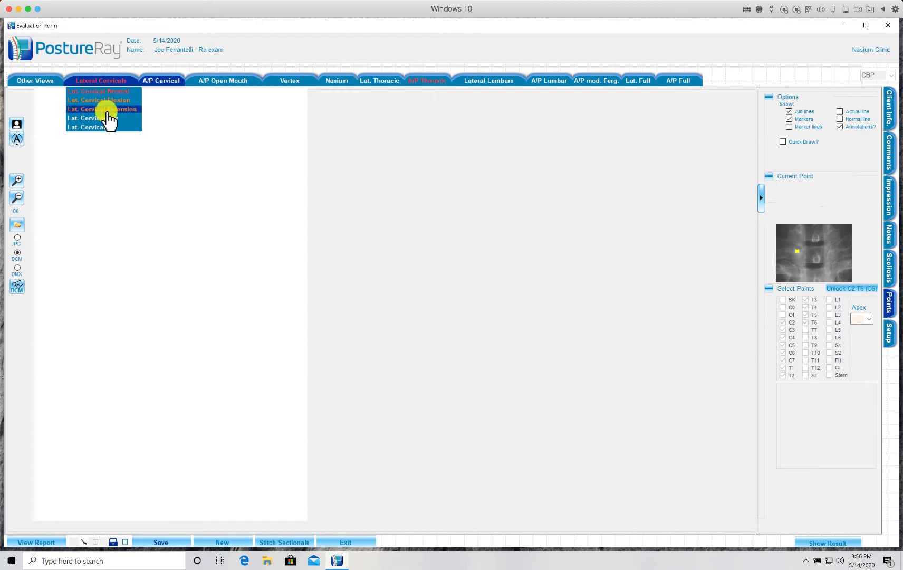
pyautogui.click(107, 100)
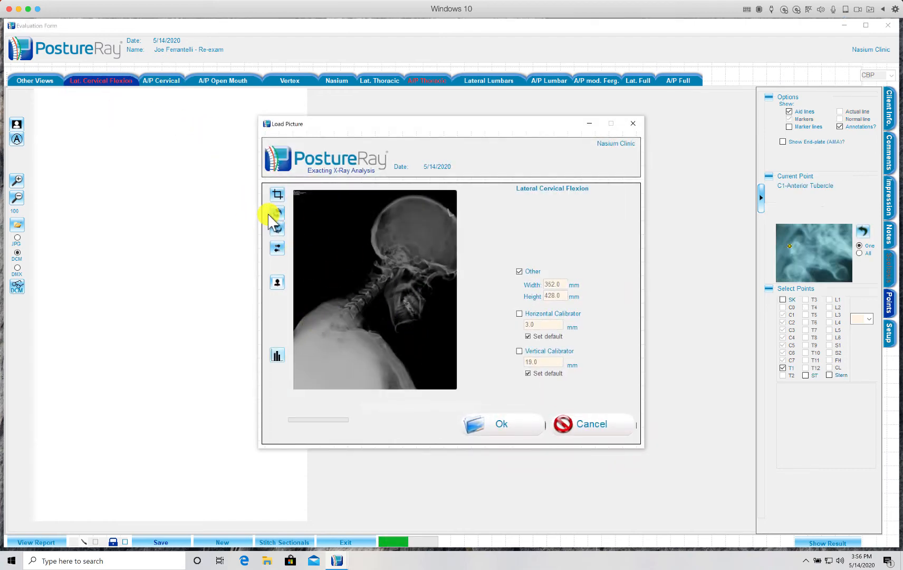
pyautogui.click(278, 248)
pyautogui.click(497, 425)
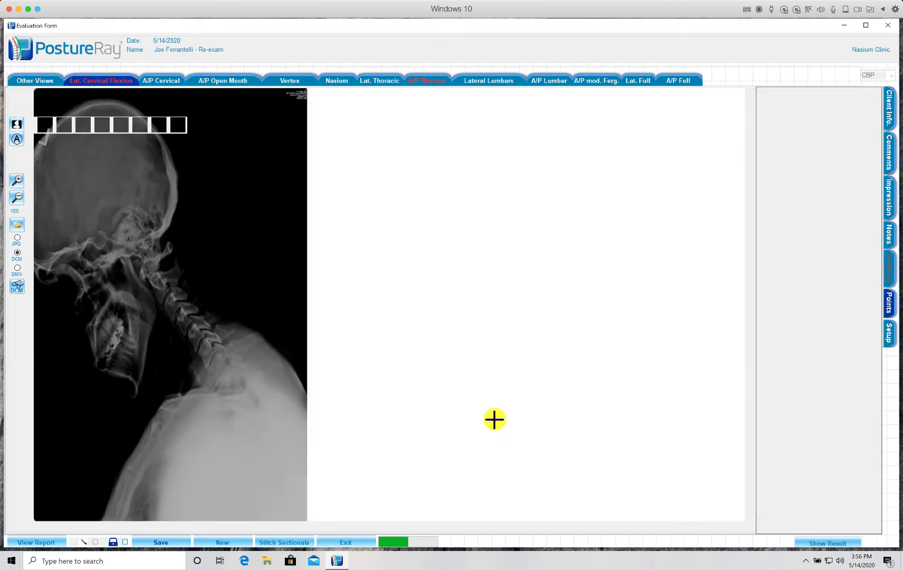
# Load the Lateral Cervical Extension X-ray into its view, flipped horizontally.
pyautogui.click(110, 94)
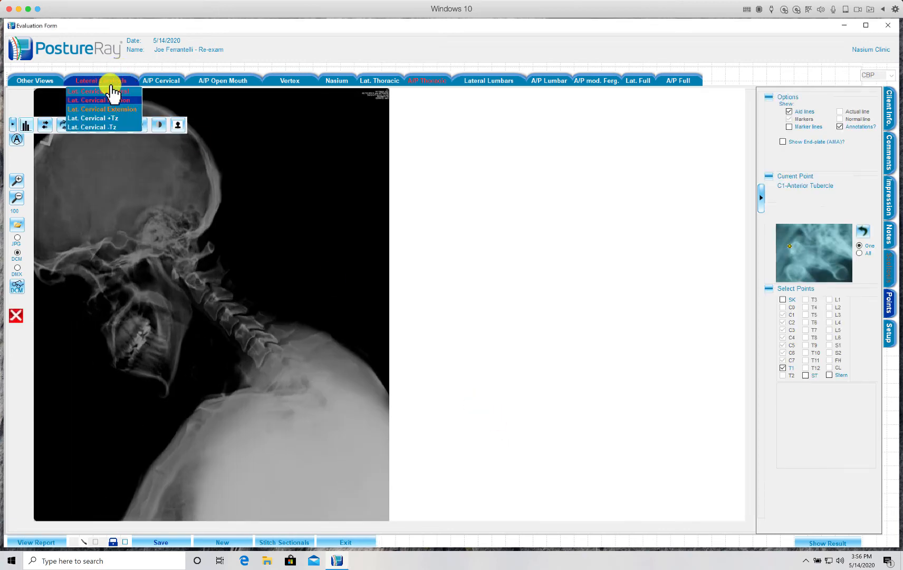
pyautogui.click(109, 116)
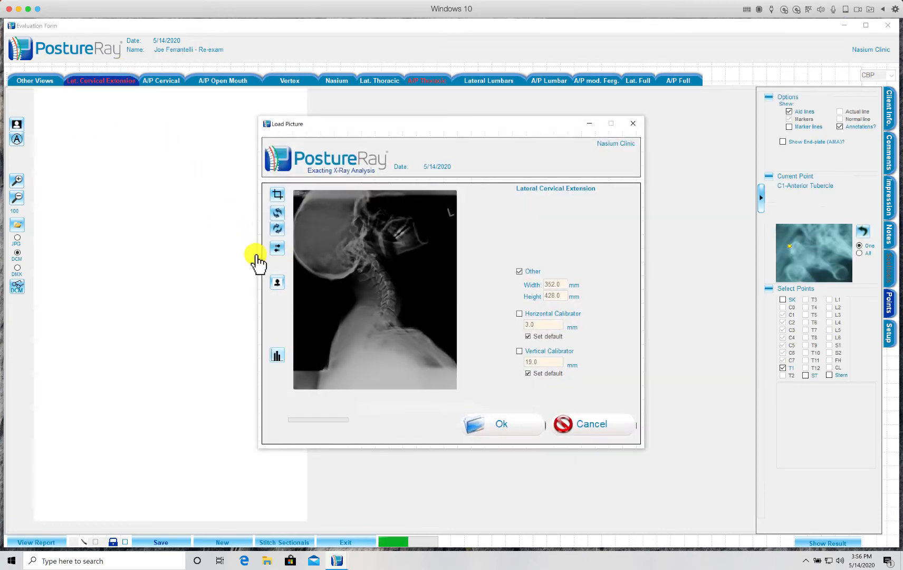
pyautogui.click(277, 249)
pyautogui.click(506, 426)
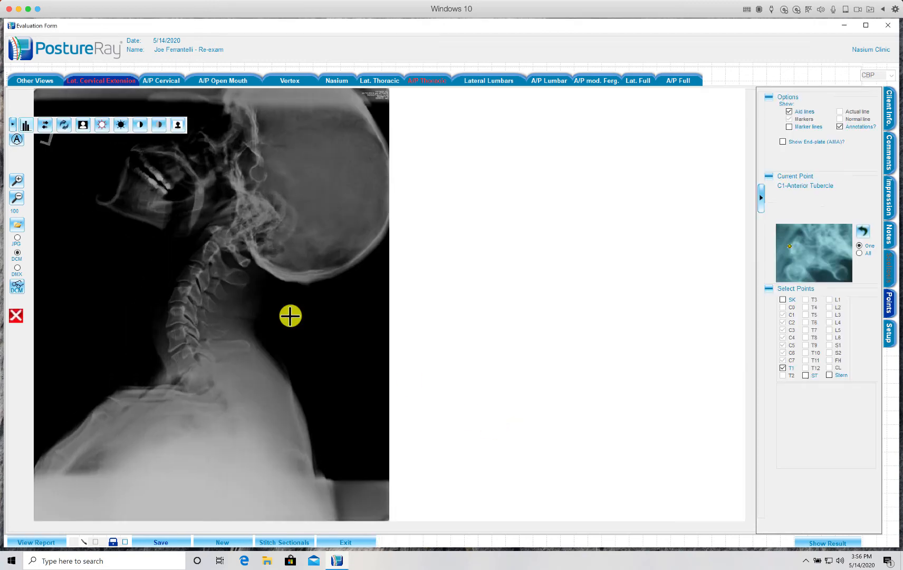
# Lighten the Lateral Cervical Extension X-ray twice, increase its contrast once, and save the touch-up changes.
pyautogui.click(103, 125)
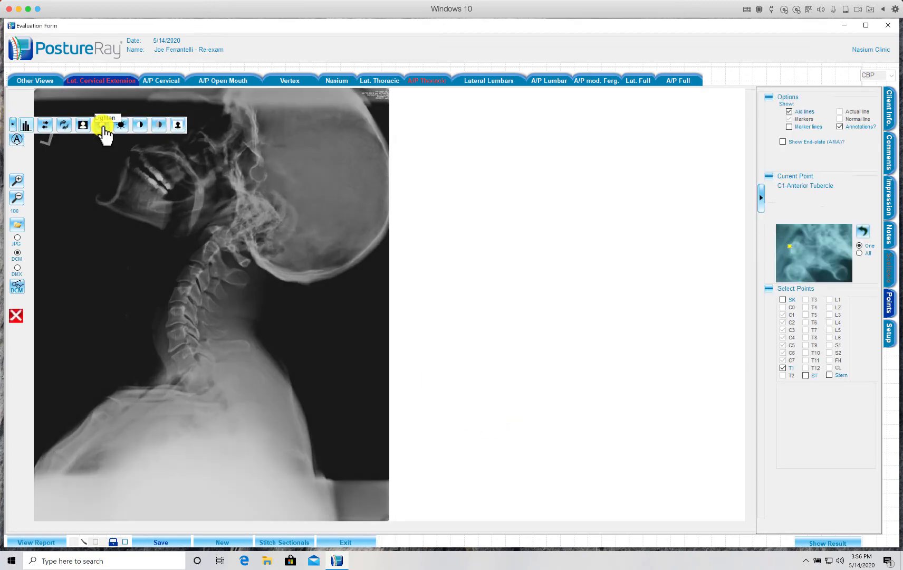
pyautogui.click(103, 126)
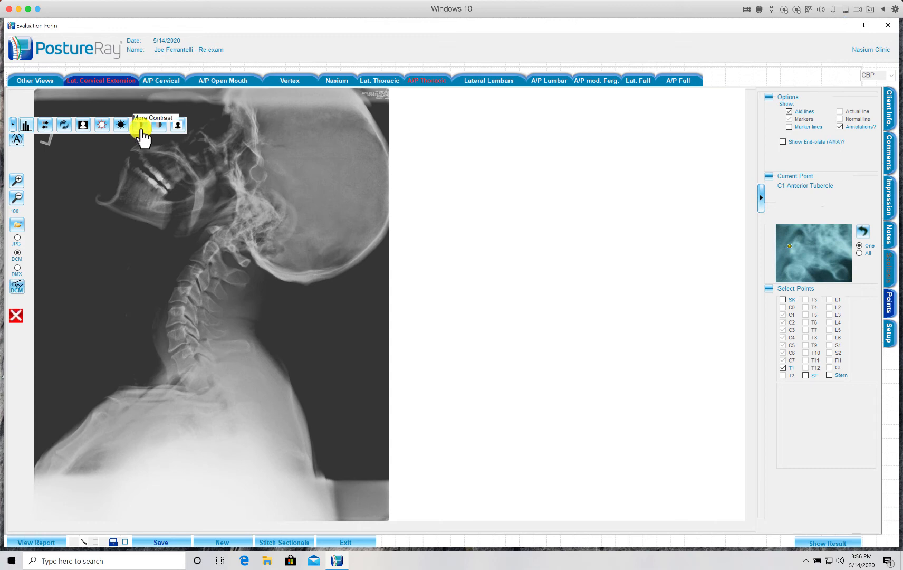
pyautogui.click(141, 127)
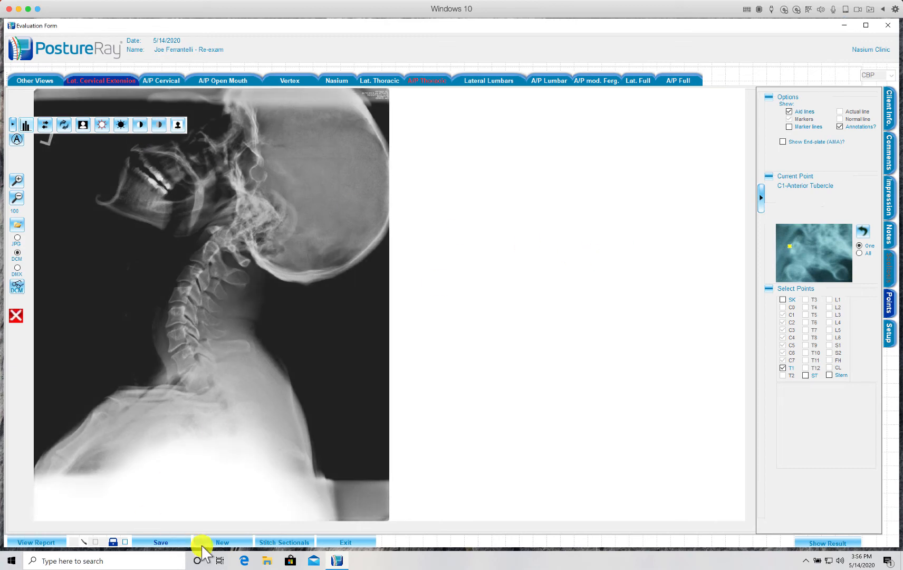
pyautogui.click(174, 541)
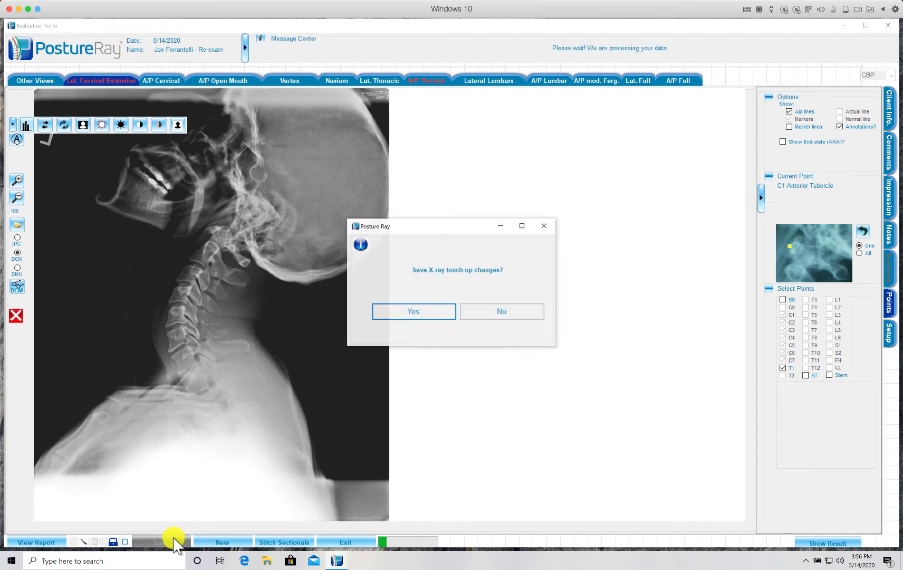
pyautogui.click(429, 310)
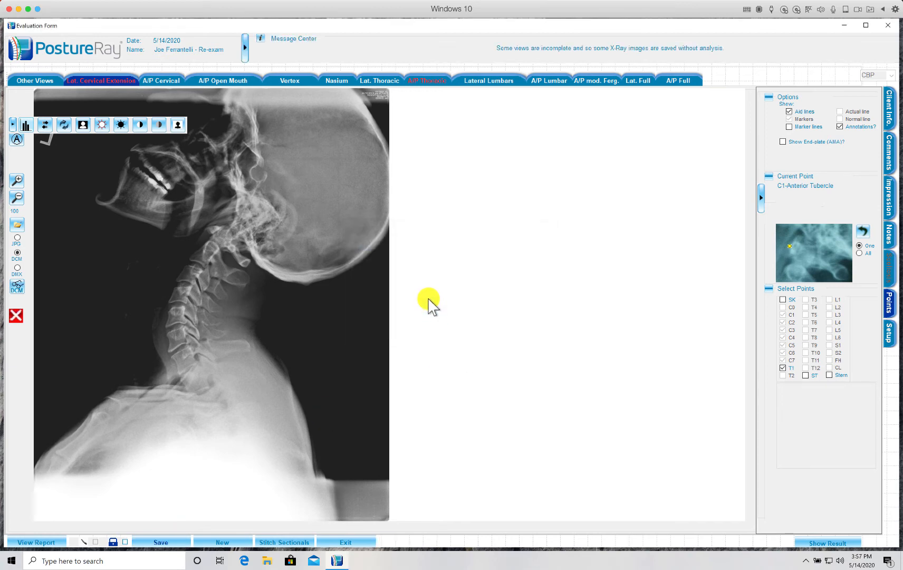
# Lighten the Lateral Cervical Flexion X-ray twice, increase its contrast twice, and save the touch-up changes.
pyautogui.click(122, 86)
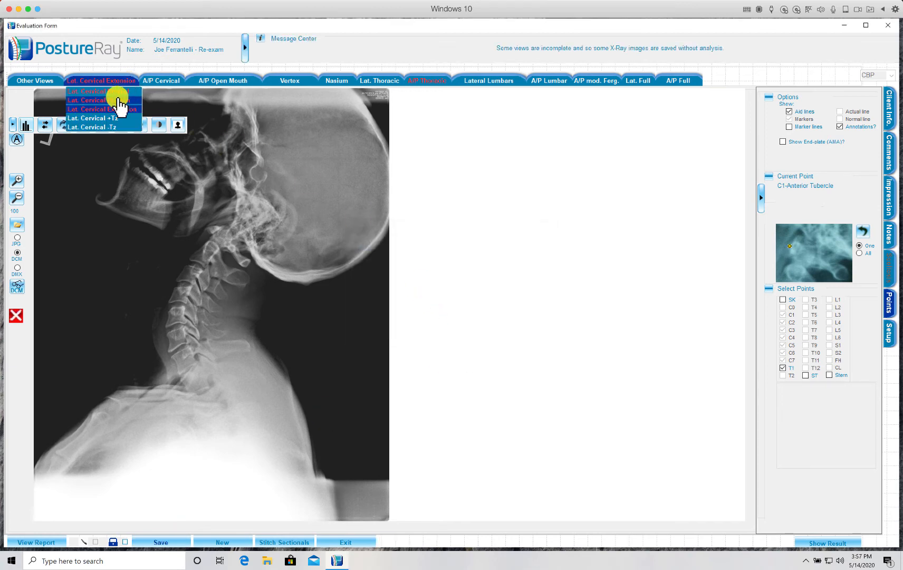
pyautogui.click(117, 100)
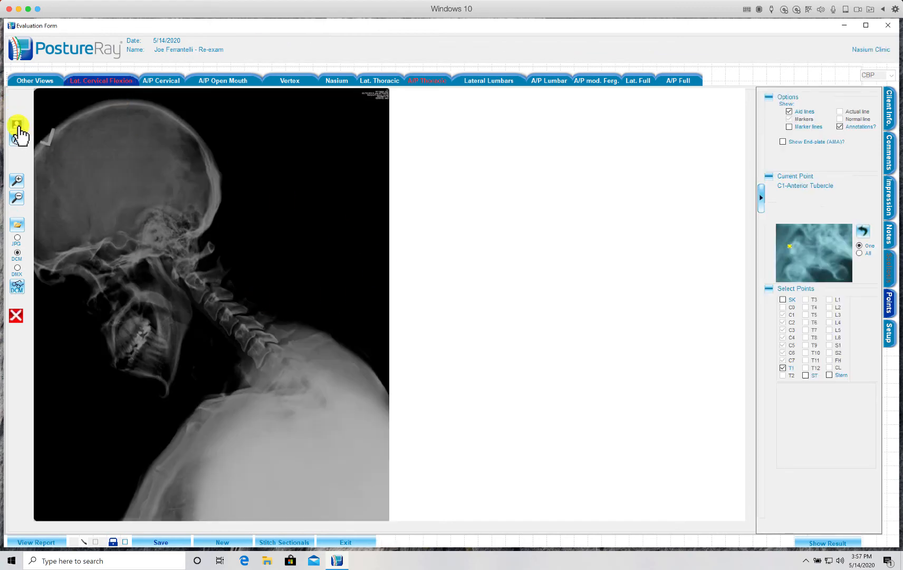
pyautogui.click(16, 124)
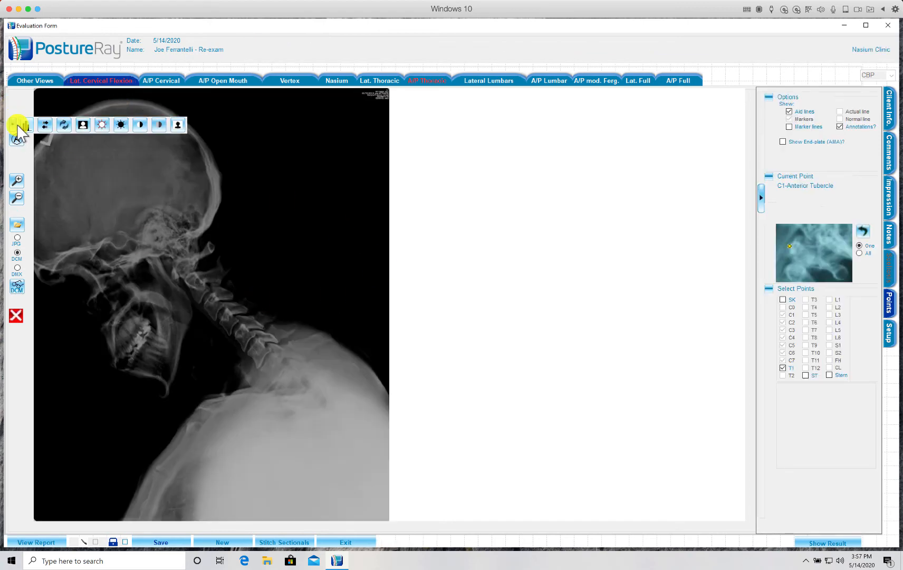
pyautogui.click(106, 126)
pyautogui.click(106, 126)
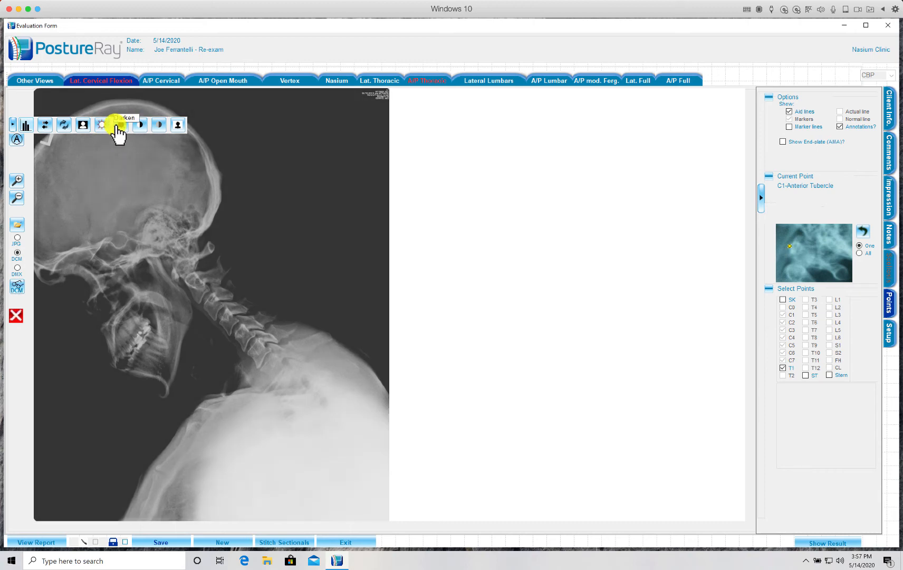
pyautogui.click(141, 129)
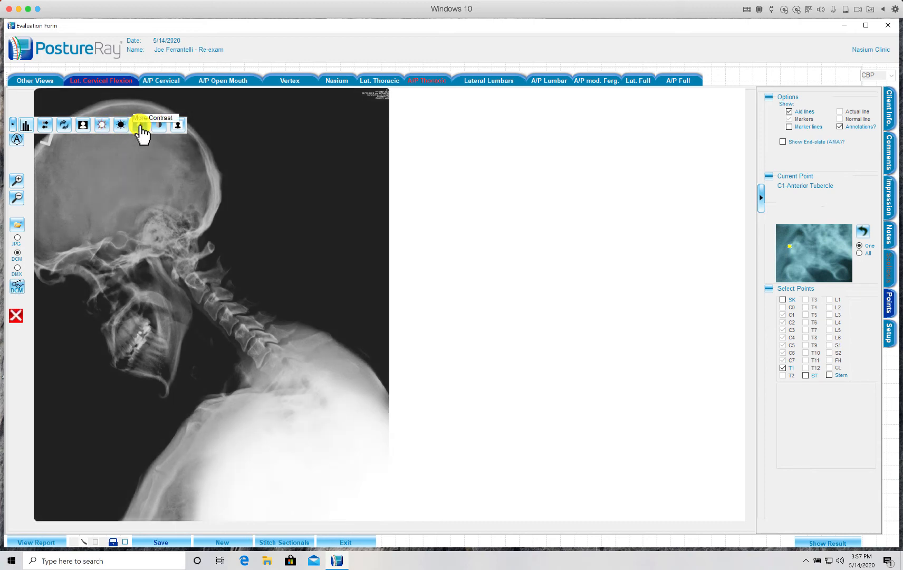
pyautogui.click(142, 129)
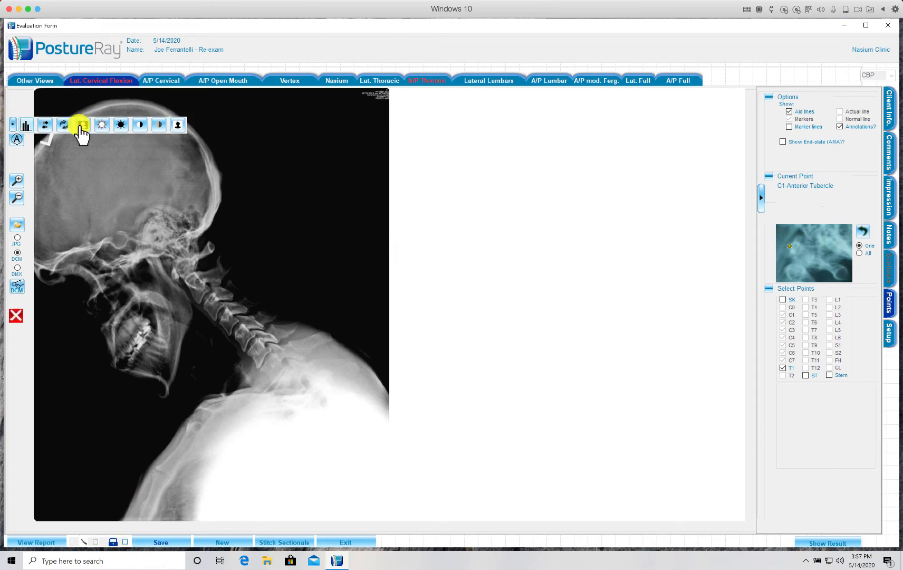
pyautogui.click(176, 543)
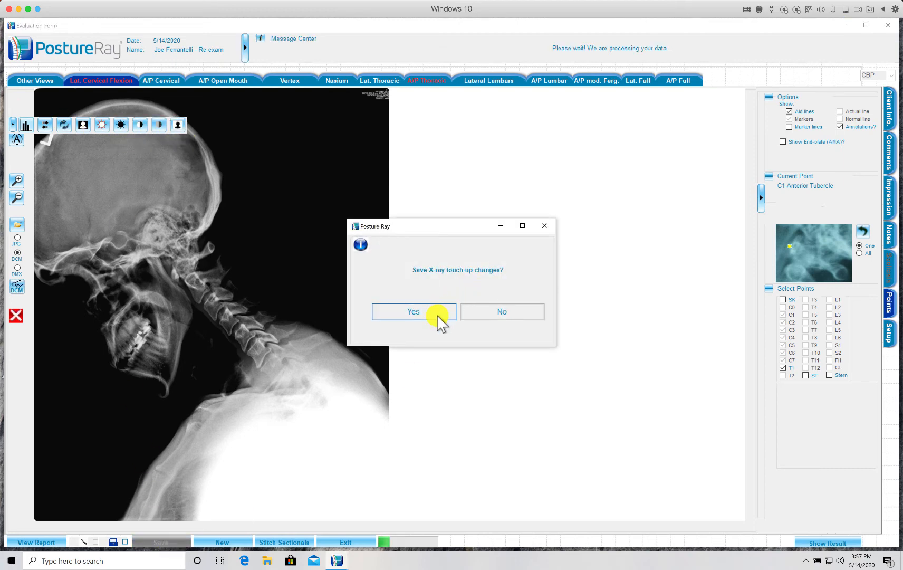
pyautogui.click(439, 315)
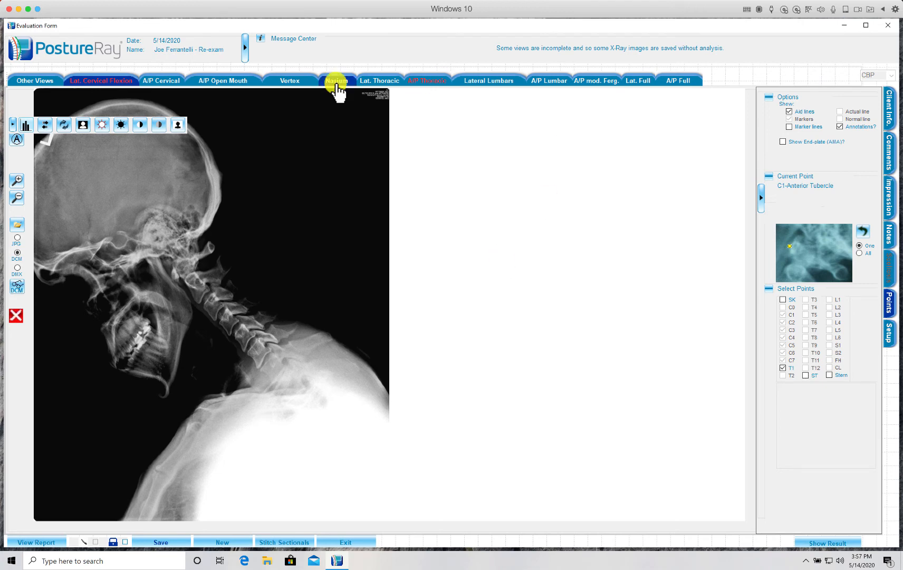
# From the A/P Cervical view, open all twelve DICOM files, IM-0001-1001 to IM-0012-1012, from the patient's folder inside "xrays to load".
pyautogui.click(165, 84)
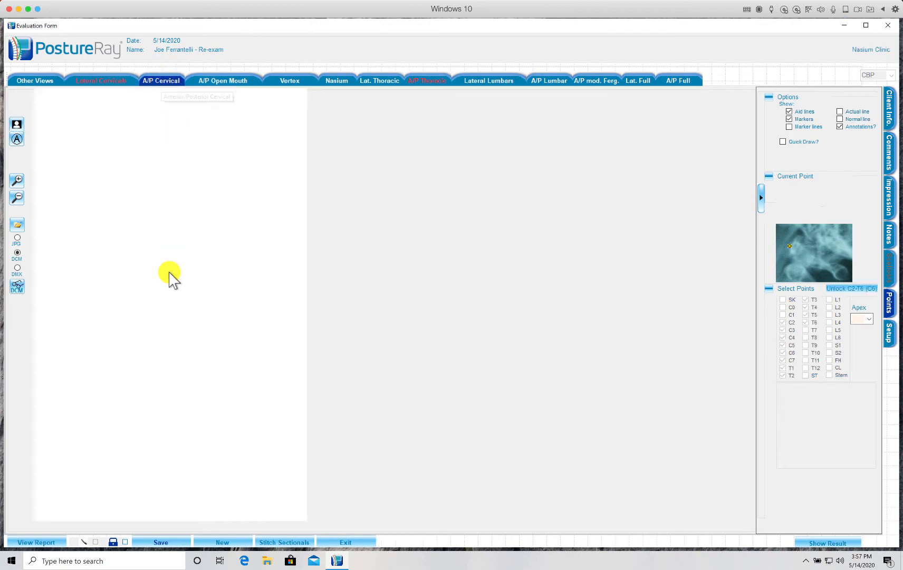
pyautogui.click(18, 225)
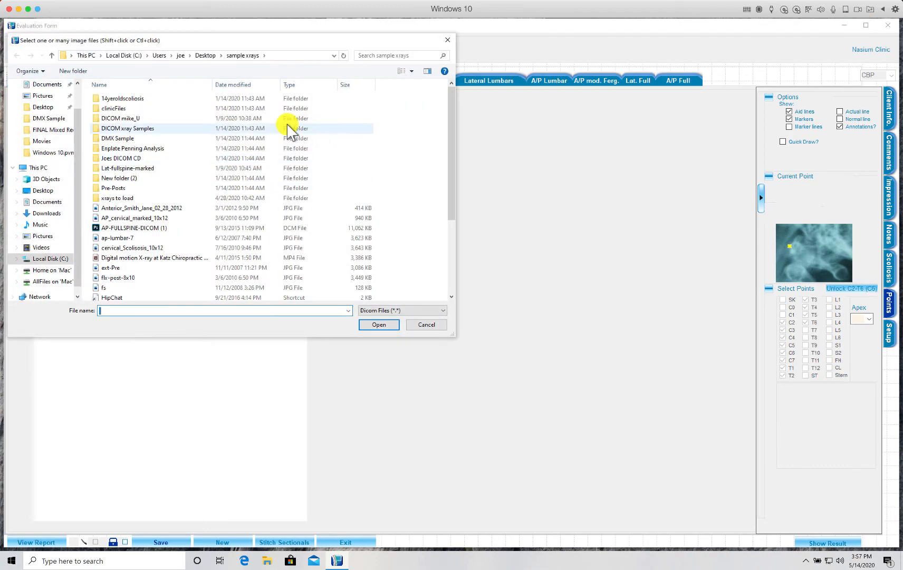
pyautogui.doubleClick(132, 197)
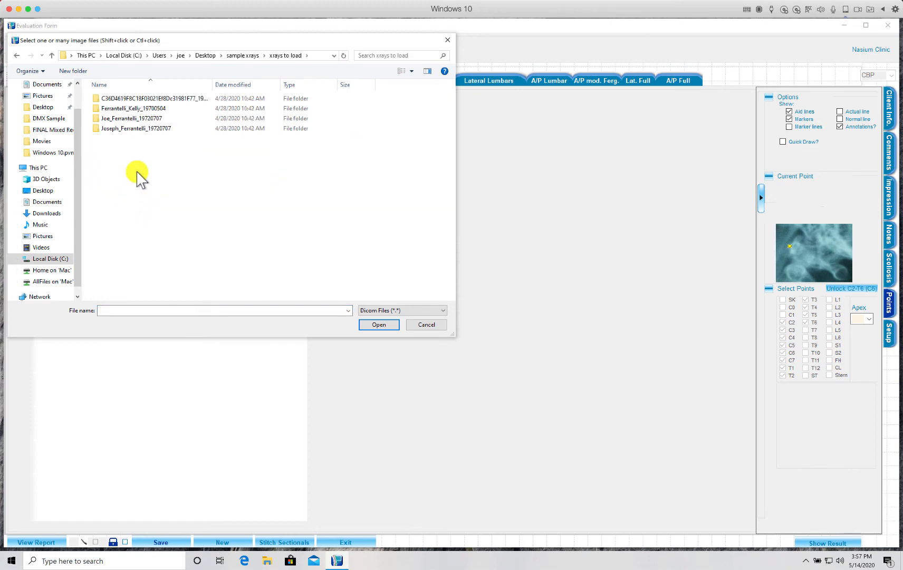
pyautogui.click(119, 128)
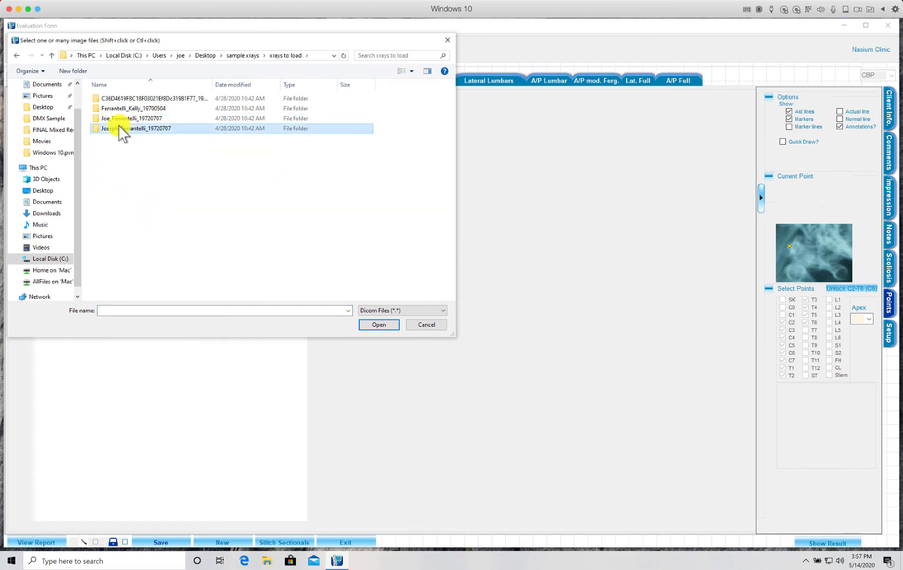
pyautogui.doubleClick(121, 130)
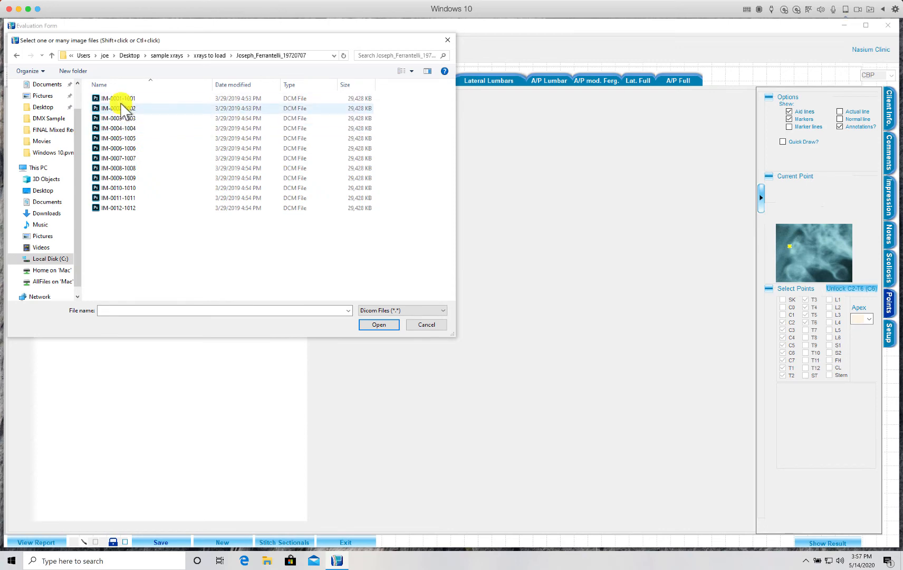
pyautogui.click(123, 108)
pyautogui.hotkey('ctrl', 'a')
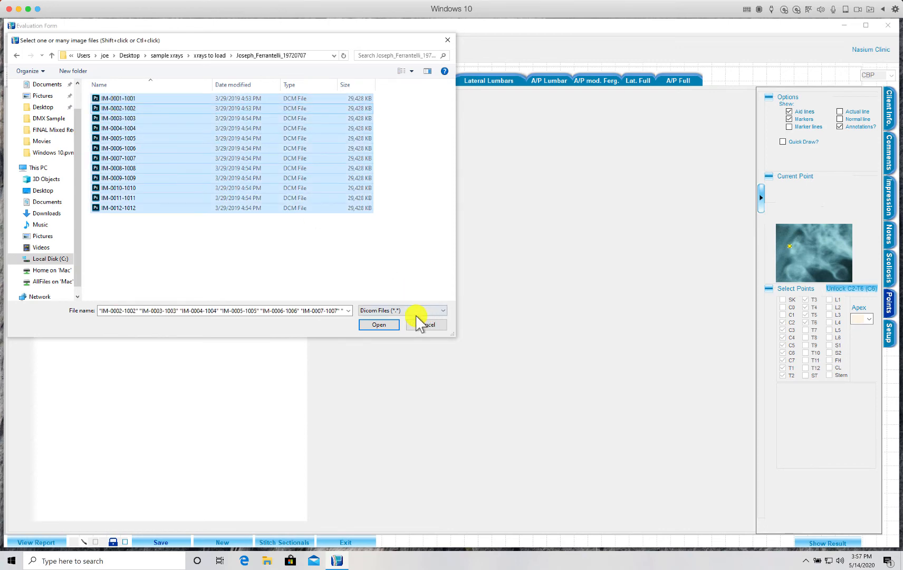
pyautogui.click(377, 323)
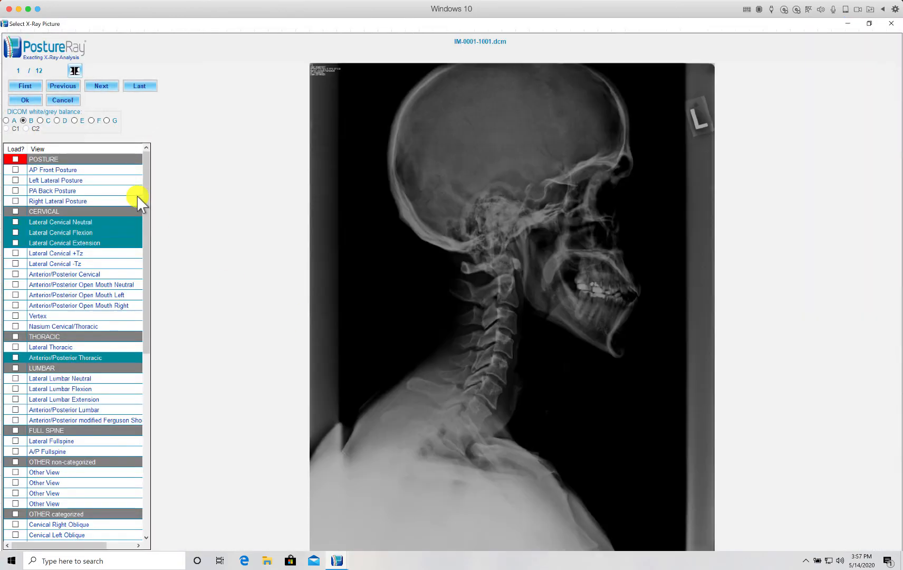
# Select image IM-0004-1004.dcm as Anterior/Posterior Cervical and load it in its original orientation.
pyautogui.click(104, 87)
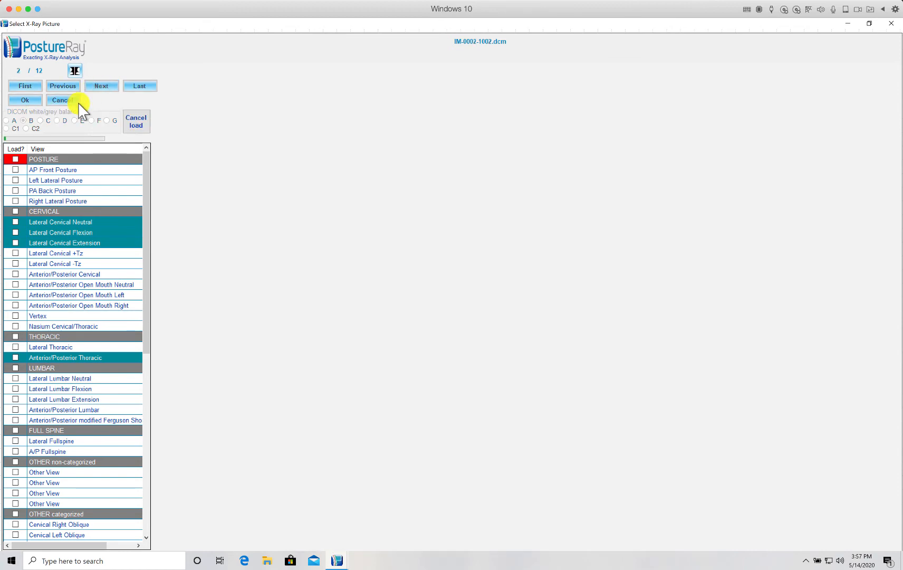
pyautogui.click(105, 85)
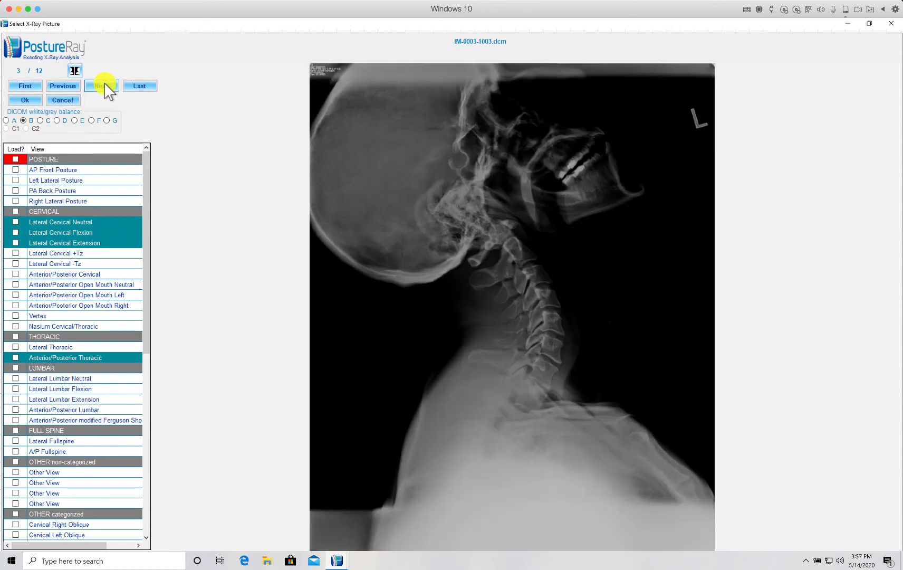
pyautogui.click(105, 86)
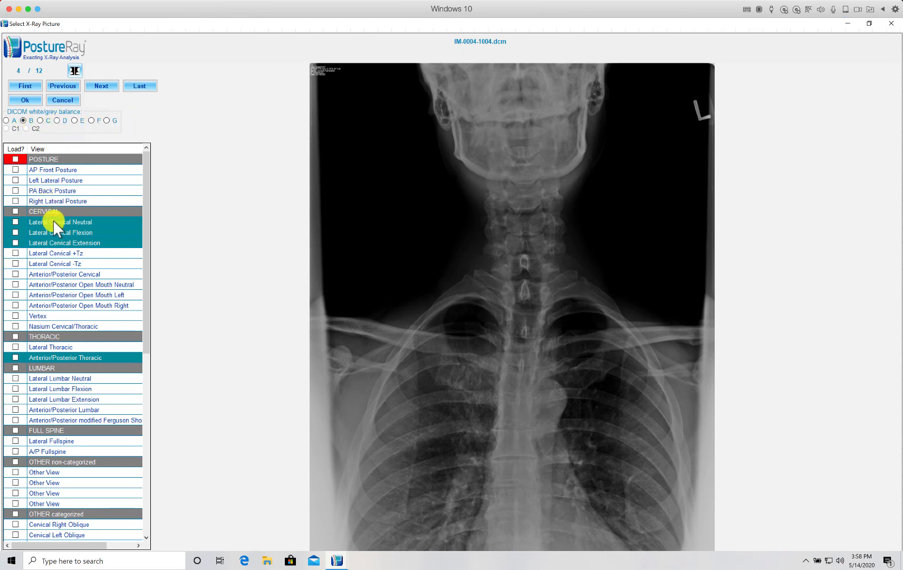
pyautogui.click(15, 274)
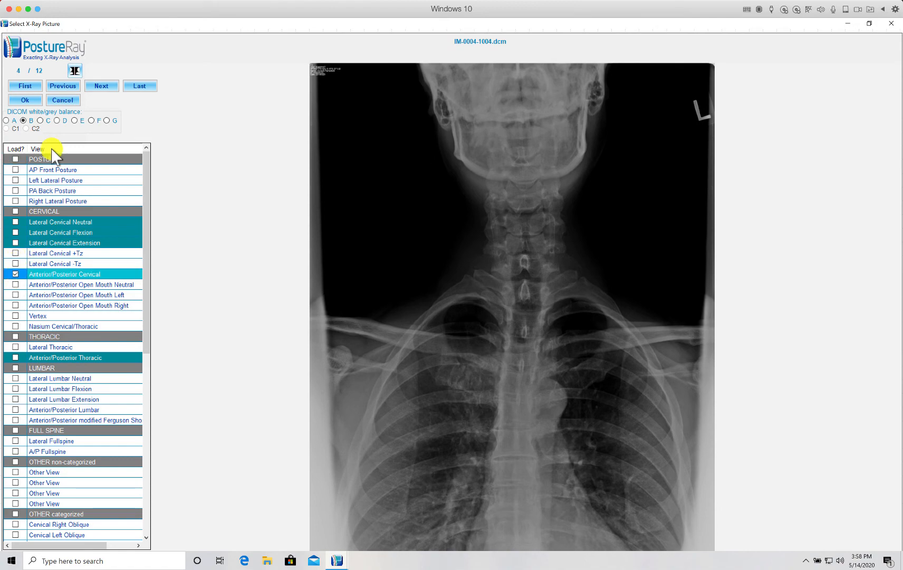
pyautogui.click(25, 99)
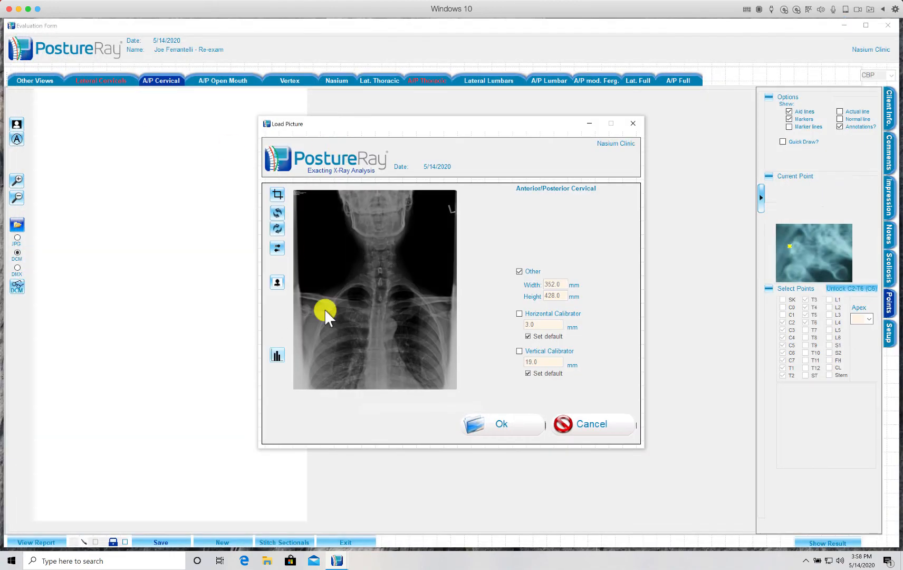
pyautogui.click(513, 427)
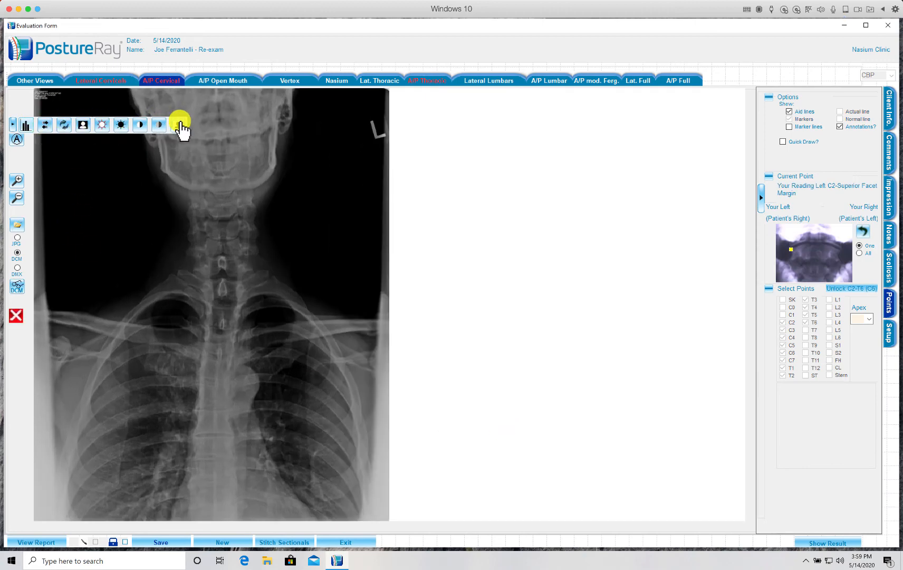
# Lighten the A/P Cervical X-ray once, increase its contrast once, save the touch-up changes and exit the evaluation.
pyautogui.click(104, 125)
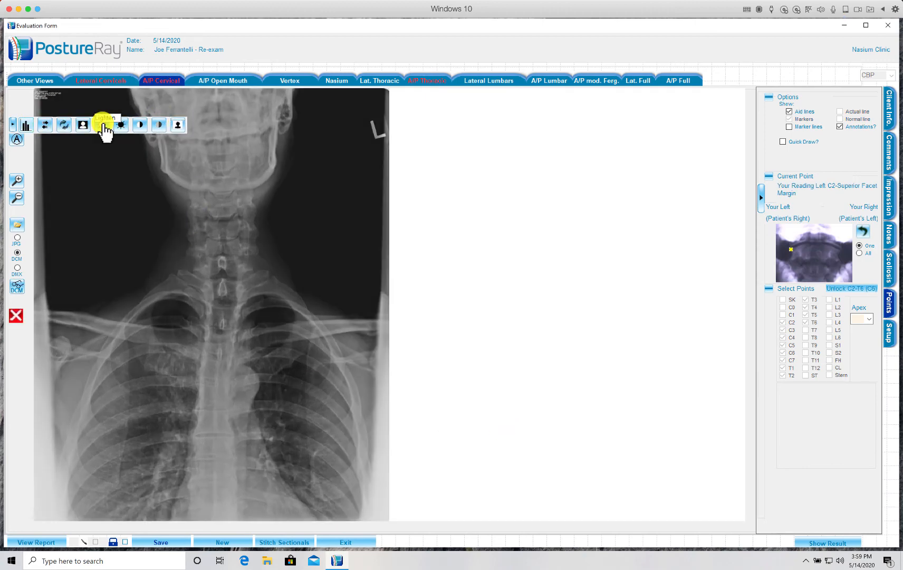
pyautogui.click(143, 126)
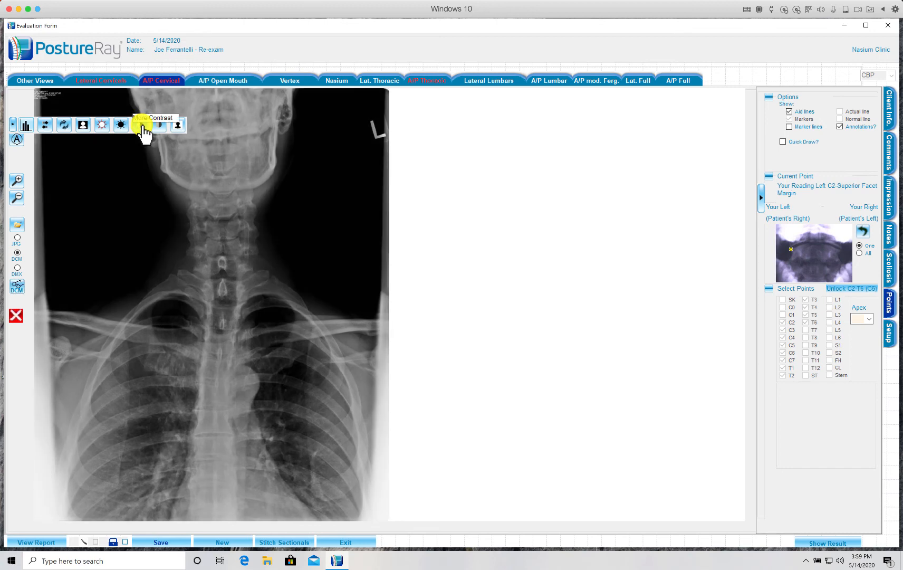
pyautogui.click(165, 543)
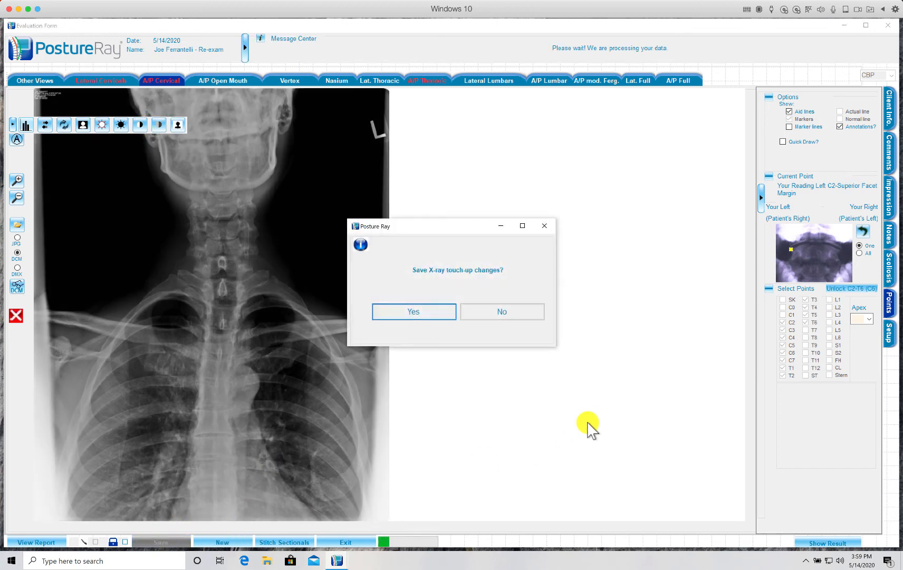
pyautogui.click(429, 317)
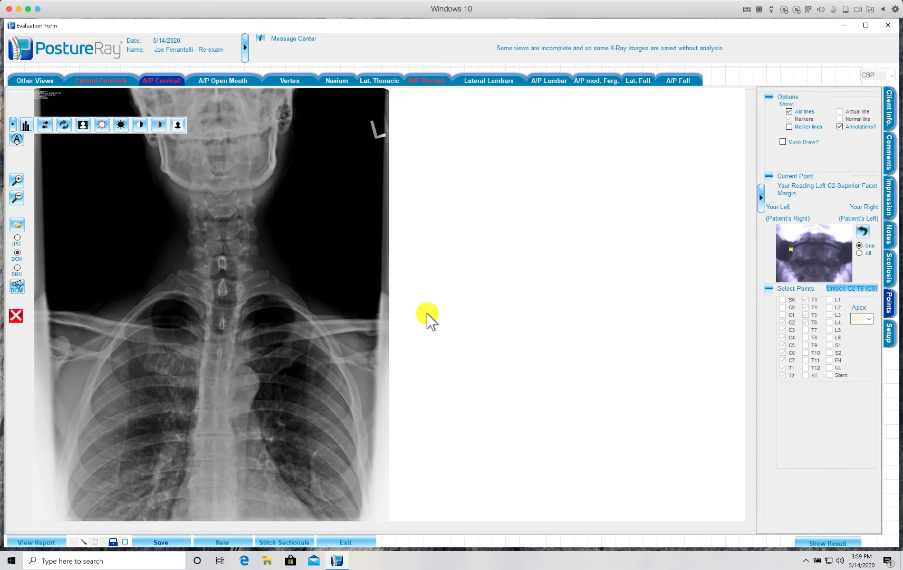
pyautogui.click(153, 541)
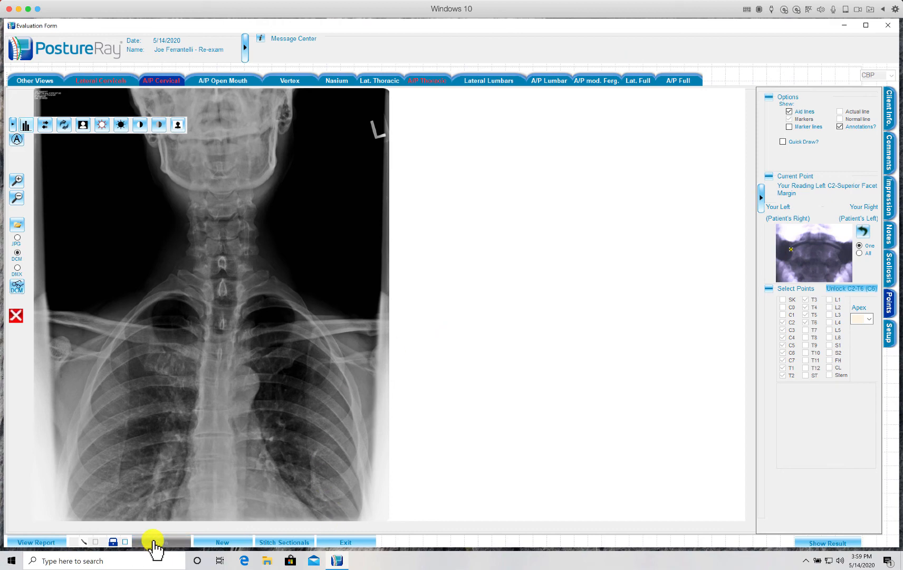
pyautogui.click(364, 543)
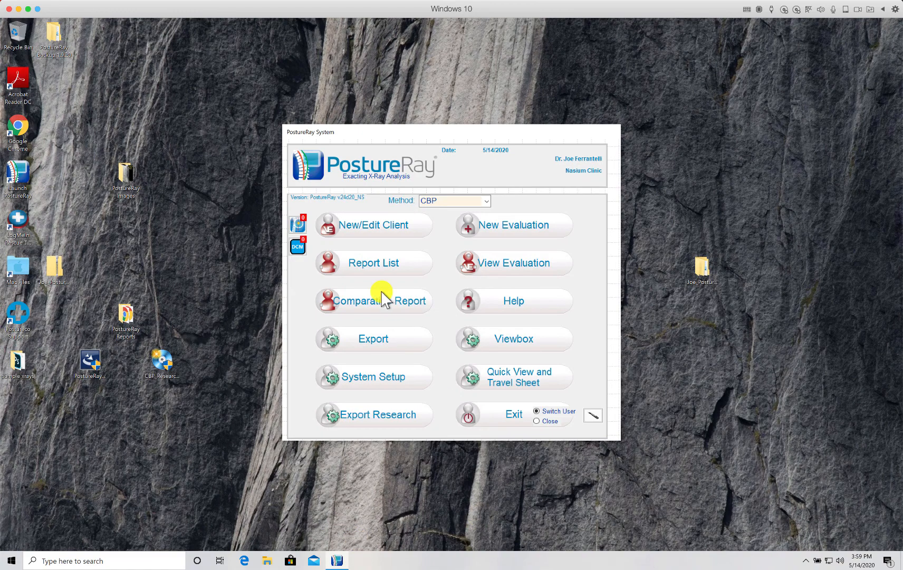
# View the list of received PACS X-rays in the DICOM receive window and close it.
pyautogui.click(299, 247)
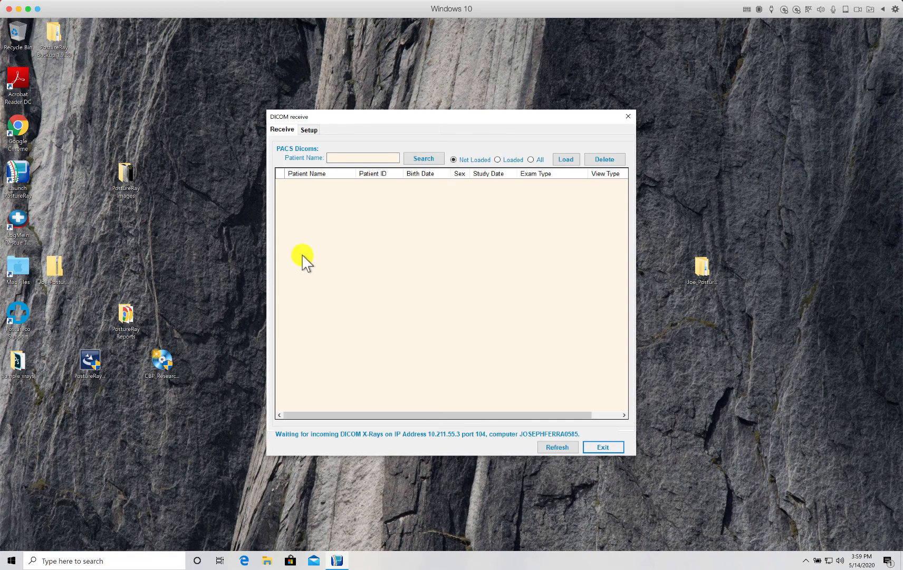
pyautogui.click(606, 446)
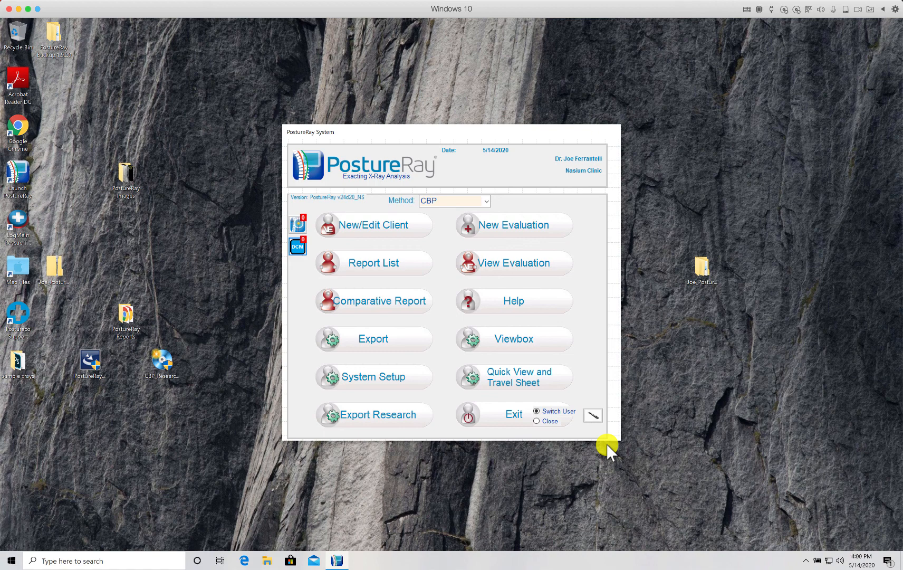
# Open PostureRay's online Help knowledge base in Chrome, search for "Dicom receive" and open the article "DICOM File Receive in PostureRay Version 24".
pyautogui.click(521, 298)
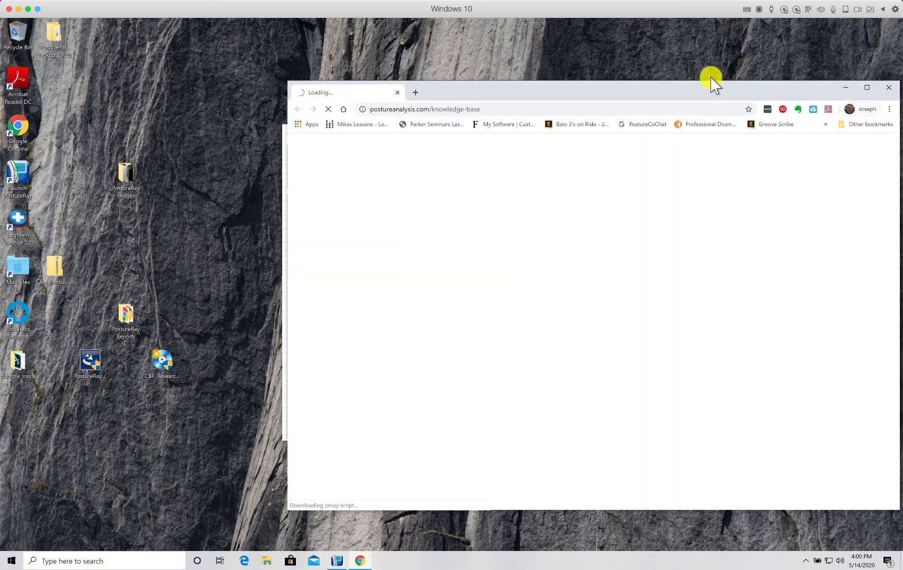
pyautogui.moveTo(712, 87); pyautogui.dragTo(613, 81)
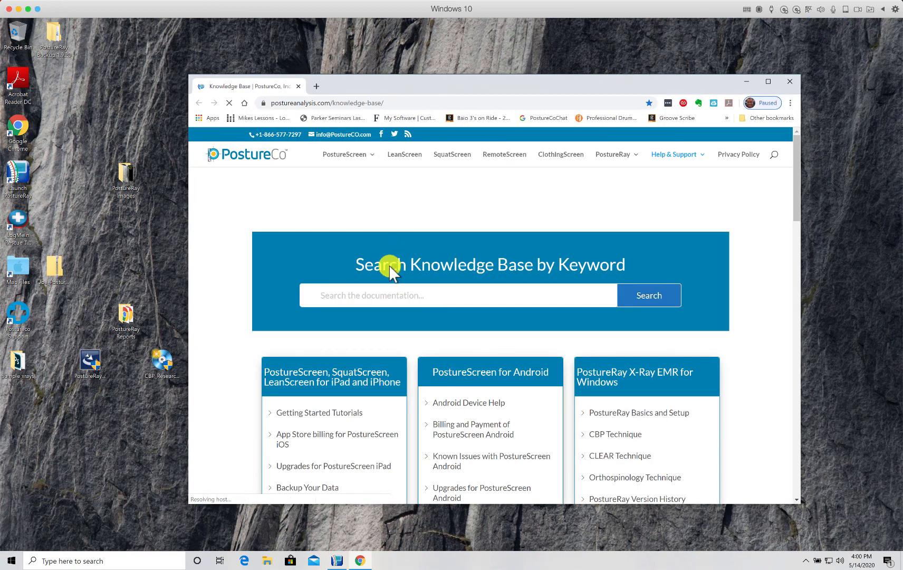
pyautogui.click(371, 283)
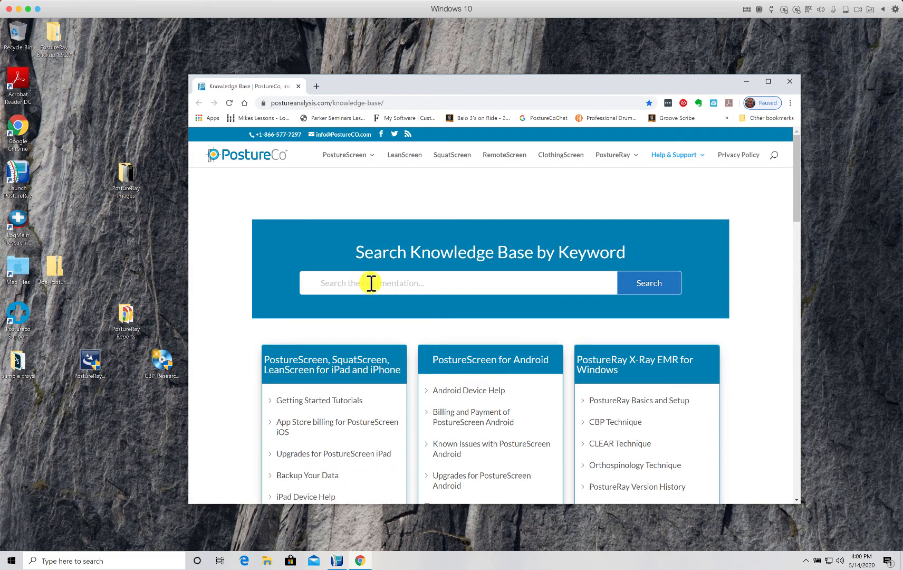
pyautogui.write('DI')
pyautogui.write('icom rec')
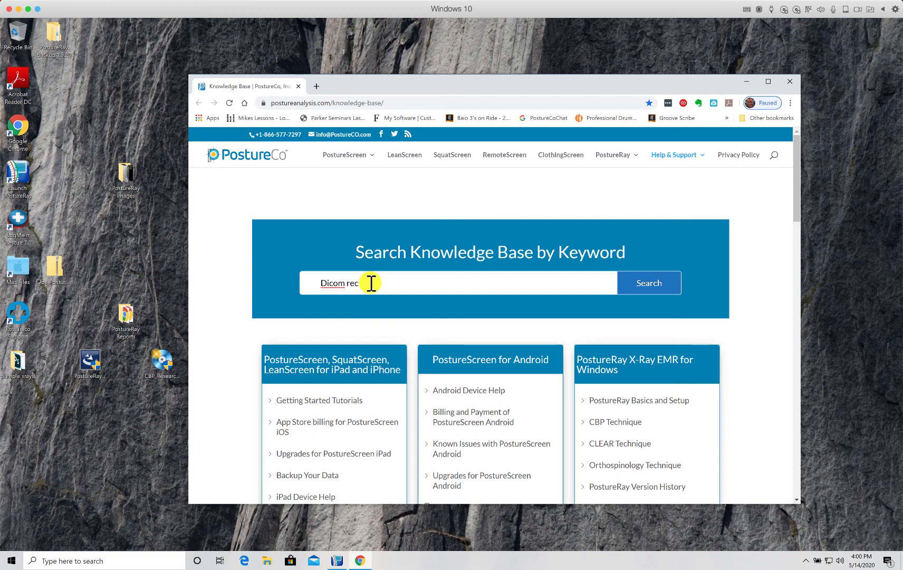
pyautogui.write('eive')
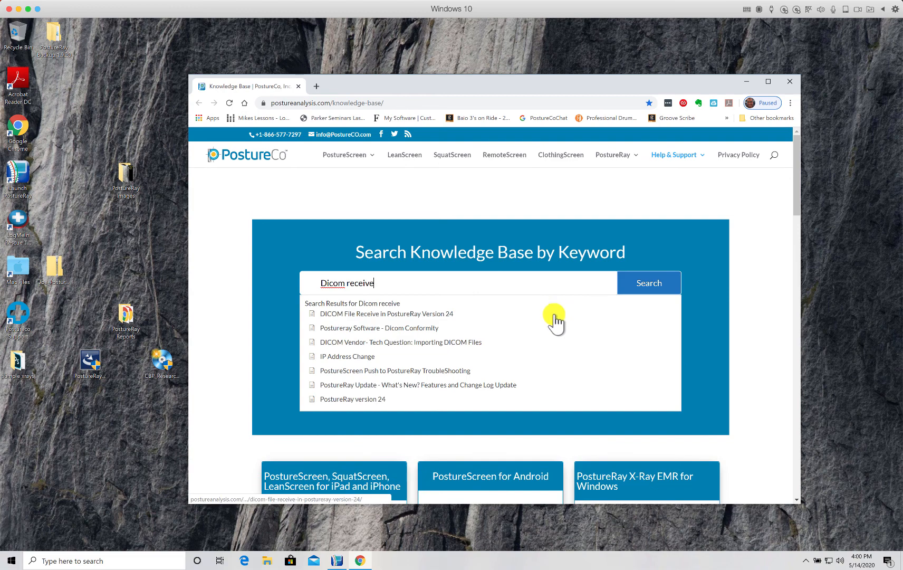
pyautogui.click(394, 313)
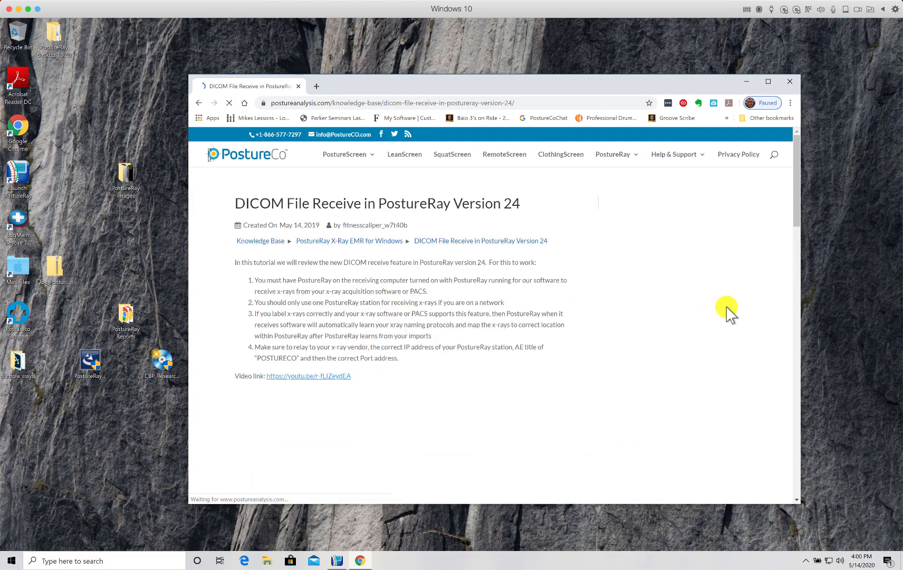
# Look through the DICOM receive article's setup requirements and its embedded PostureRay_V24_Dicom_Load tutorial video.
pyautogui.scroll(-3, 657, 322)
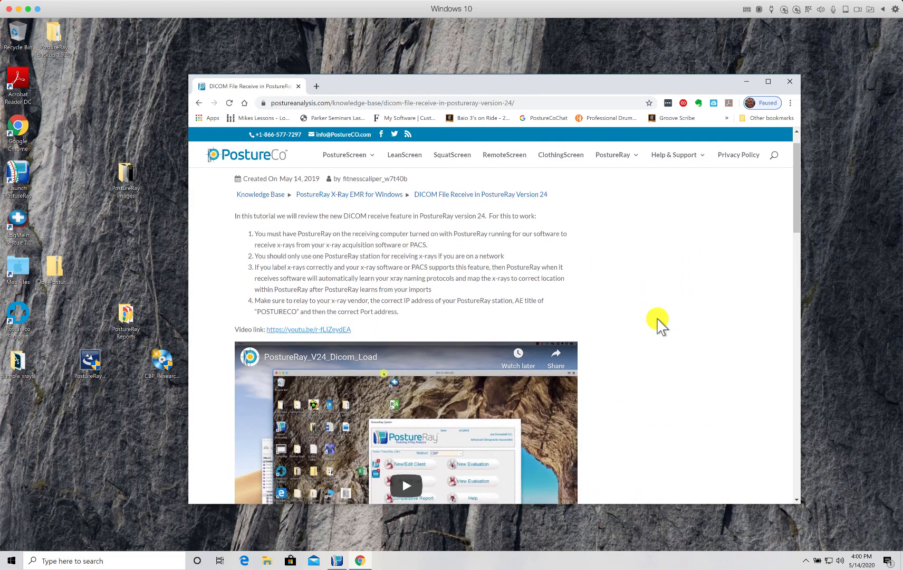
pyautogui.scroll(-1, 657, 322)
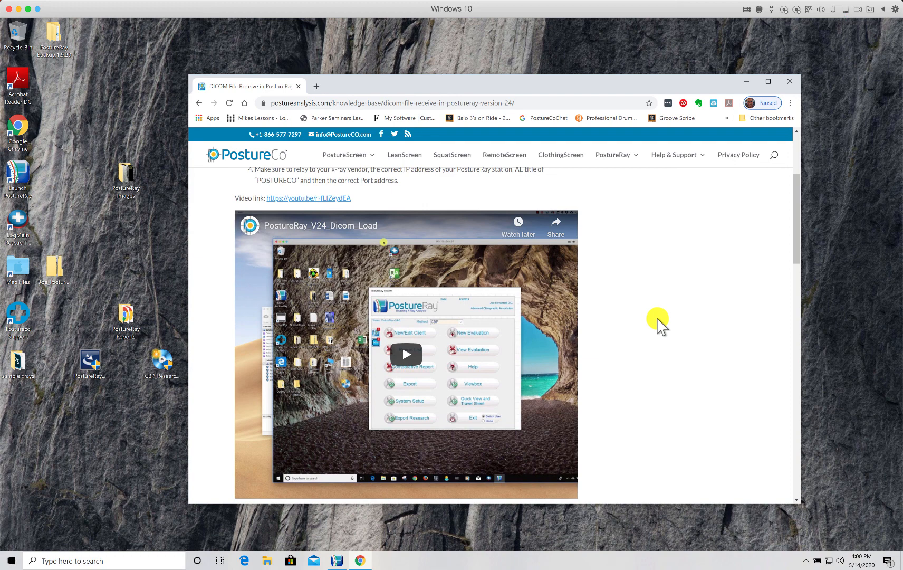
pyautogui.scroll(2, 657, 322)
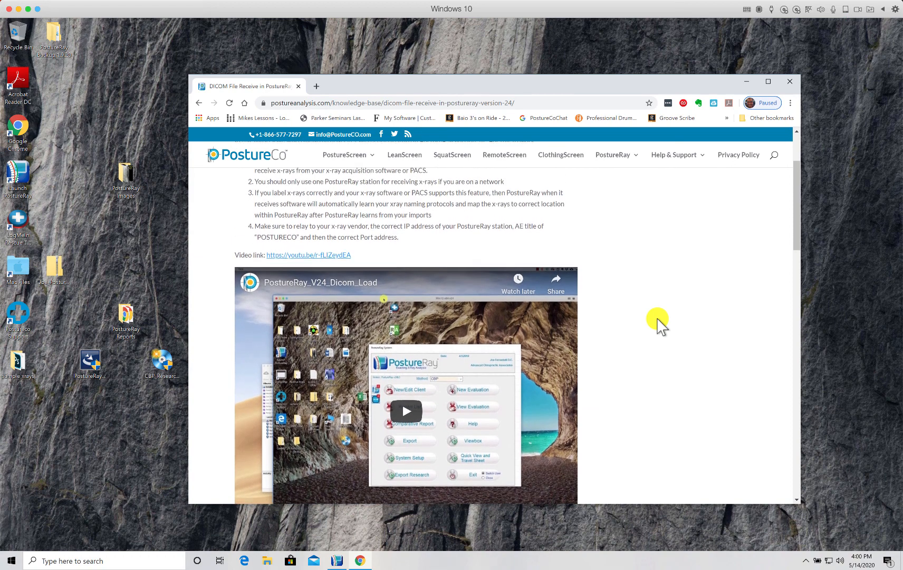
pyautogui.scroll(3, 656, 322)
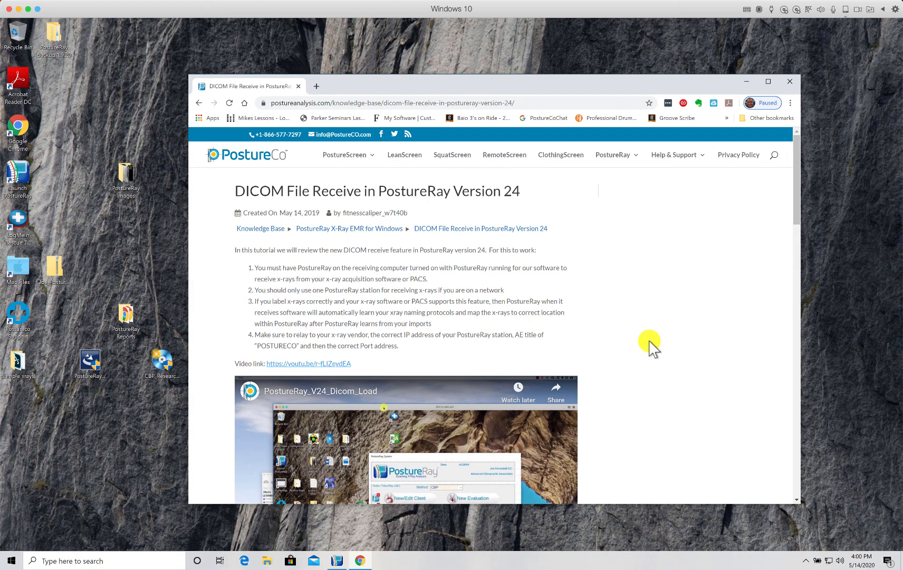
pyautogui.scroll(-2, 649, 345)
pyautogui.scroll(-3, 649, 346)
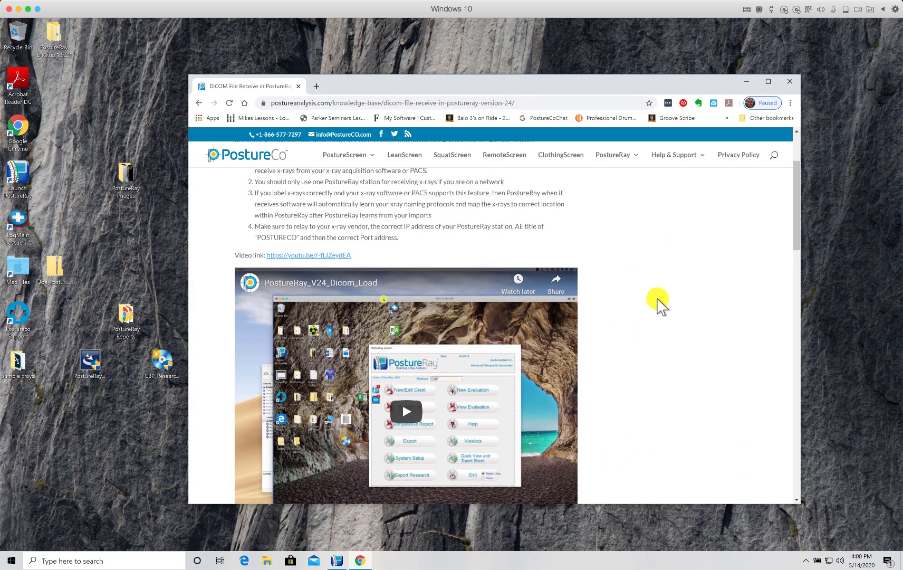
pyautogui.scroll(2, 658, 305)
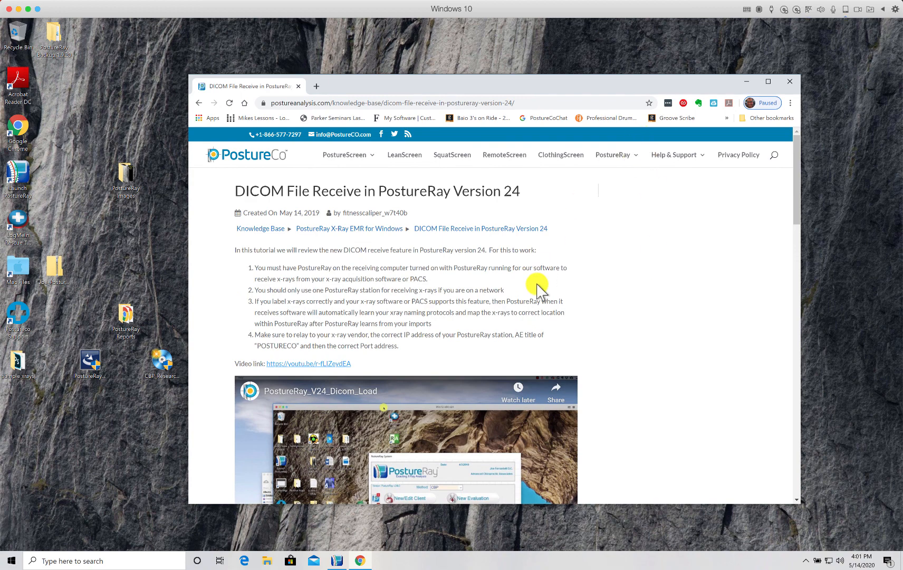
# Return to the Knowledge Base overview and expand the CBP Technique topics under PostureRay X-Ray EMR for Windows.
pyautogui.click(276, 230)
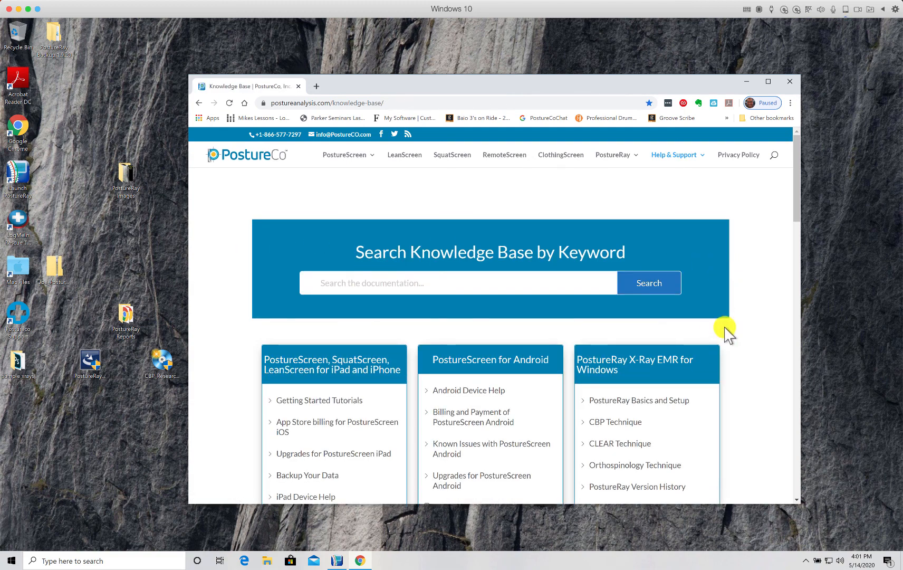
pyautogui.scroll(-1, 726, 334)
pyautogui.scroll(-1, 726, 333)
pyautogui.scroll(1, 726, 333)
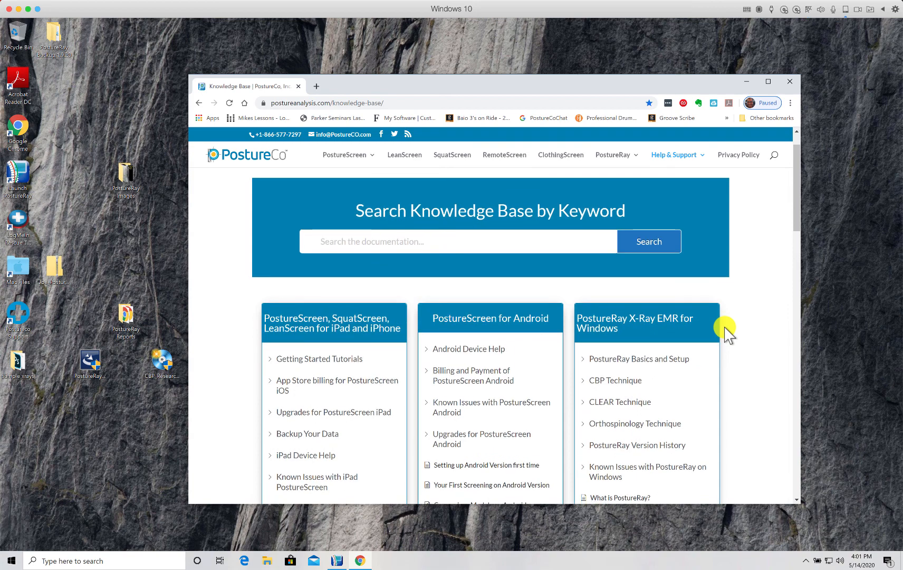
pyautogui.scroll(-1, 723, 334)
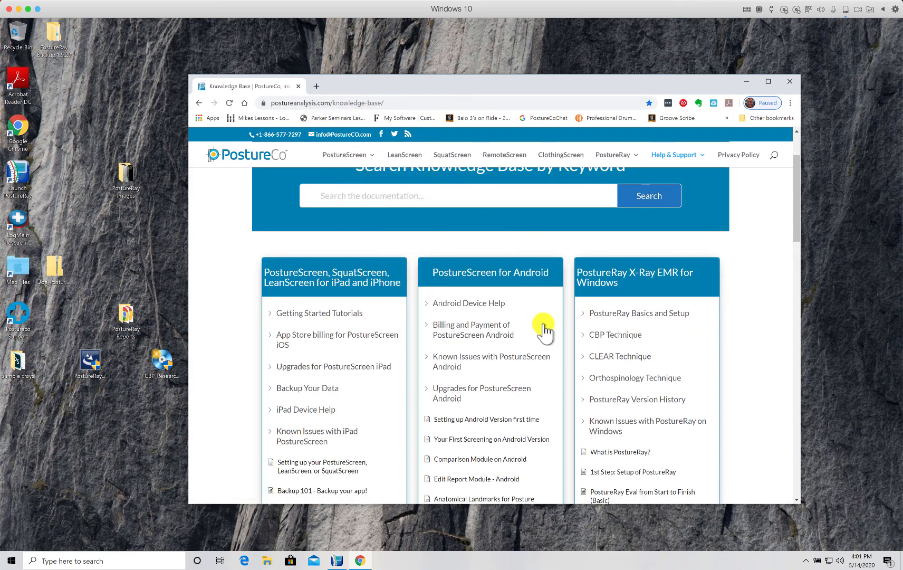
pyautogui.click(584, 336)
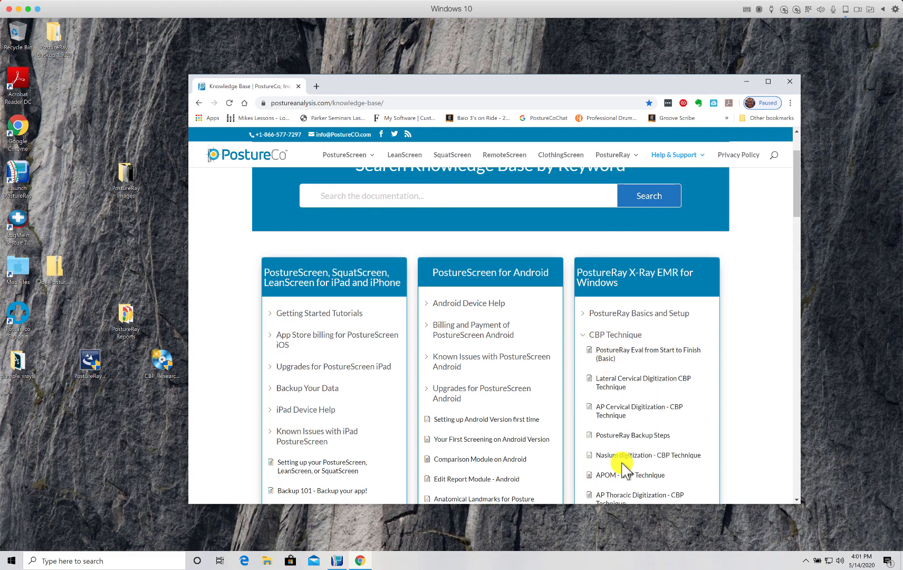
# Search the knowledge base for "scoliosis", open the article "Lumbar Scoliosis Digitization - CBP" and look through its text and video.
pyautogui.click(470, 202)
pyautogui.write('scoli')
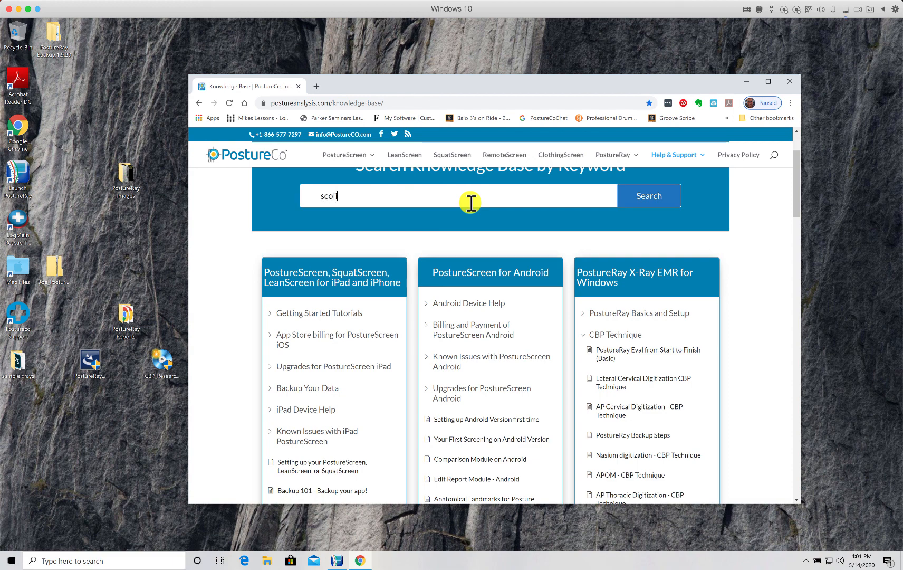
pyautogui.write('osis')
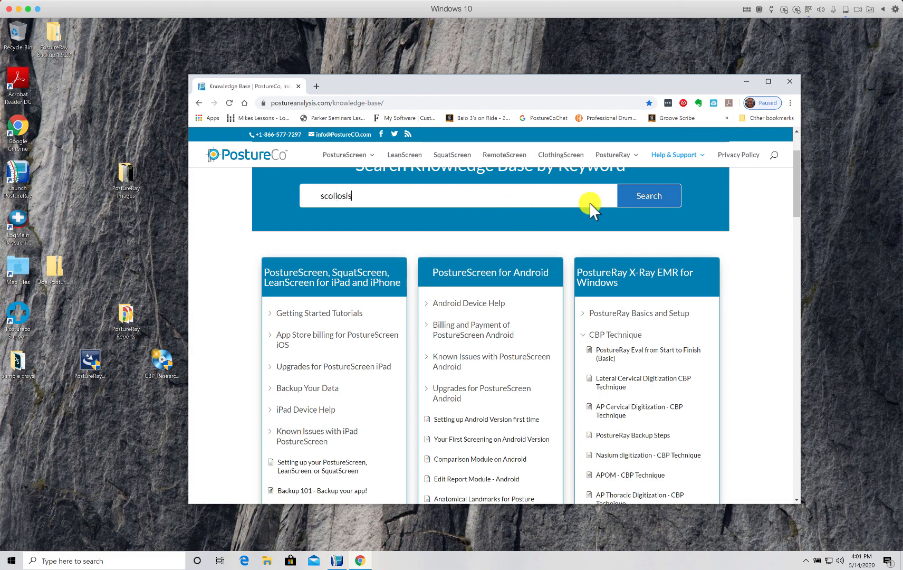
pyautogui.click(620, 197)
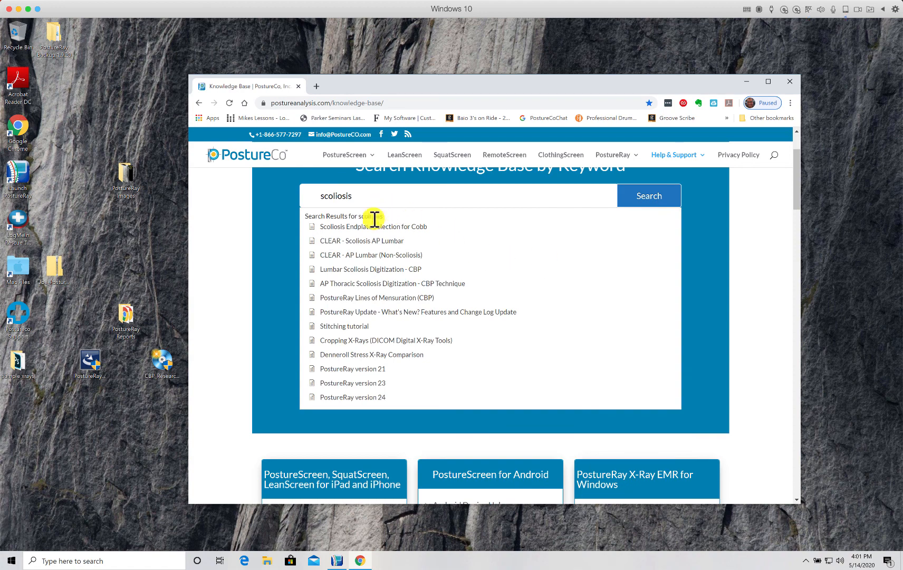
pyautogui.click(351, 268)
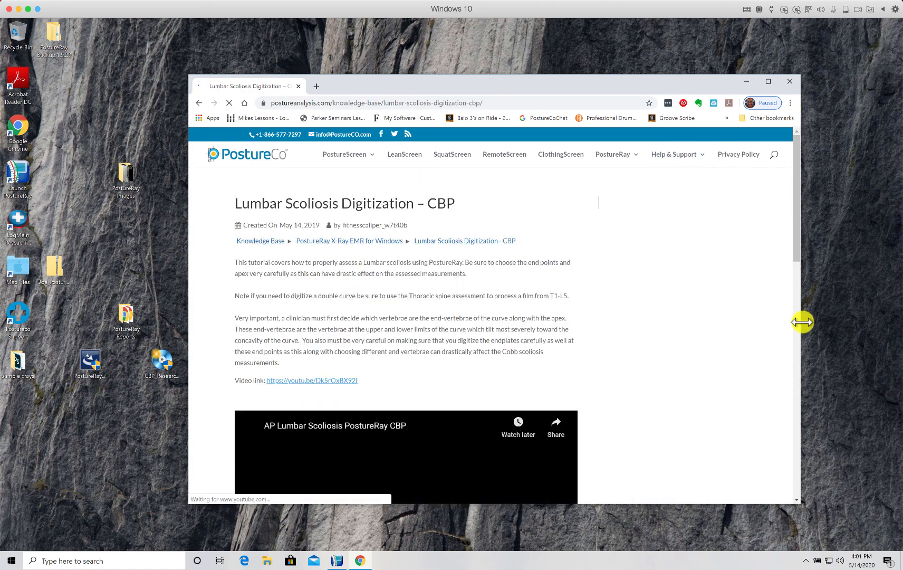
pyautogui.scroll(-3, 696, 331)
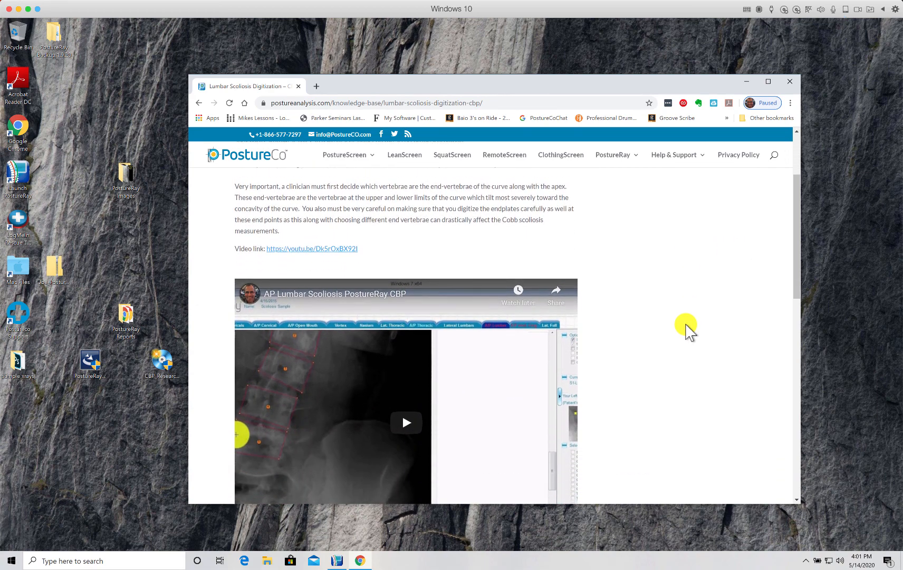
pyautogui.scroll(3, 690, 331)
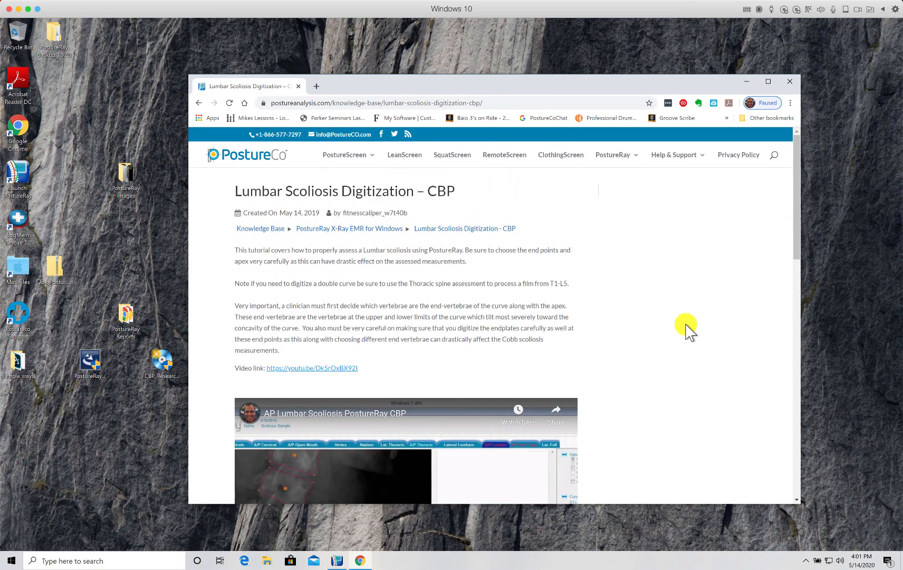